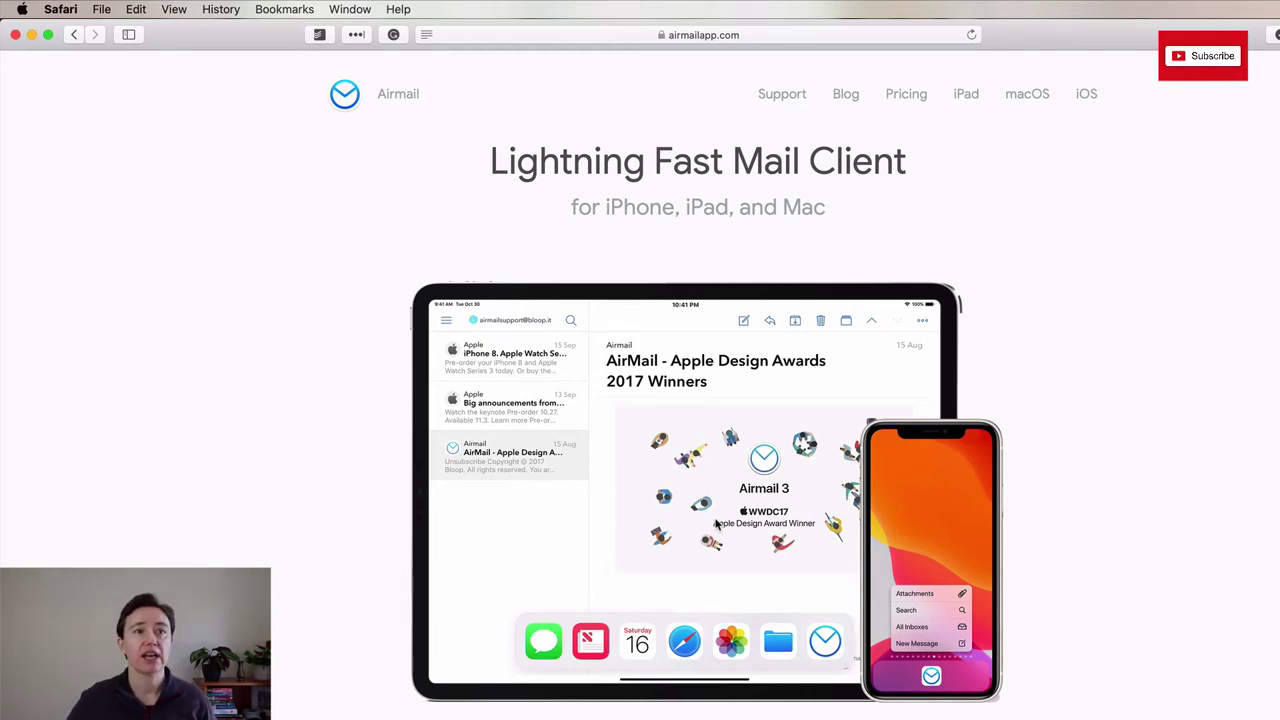
Scroll airmailapp.com past the feature sections to Pricing ($2.99 monthly, $9.99 yearly)
{"action": "scroll", "coordinate": [370, 632], "scroll_direction": "down", "scroll_amount": 1}
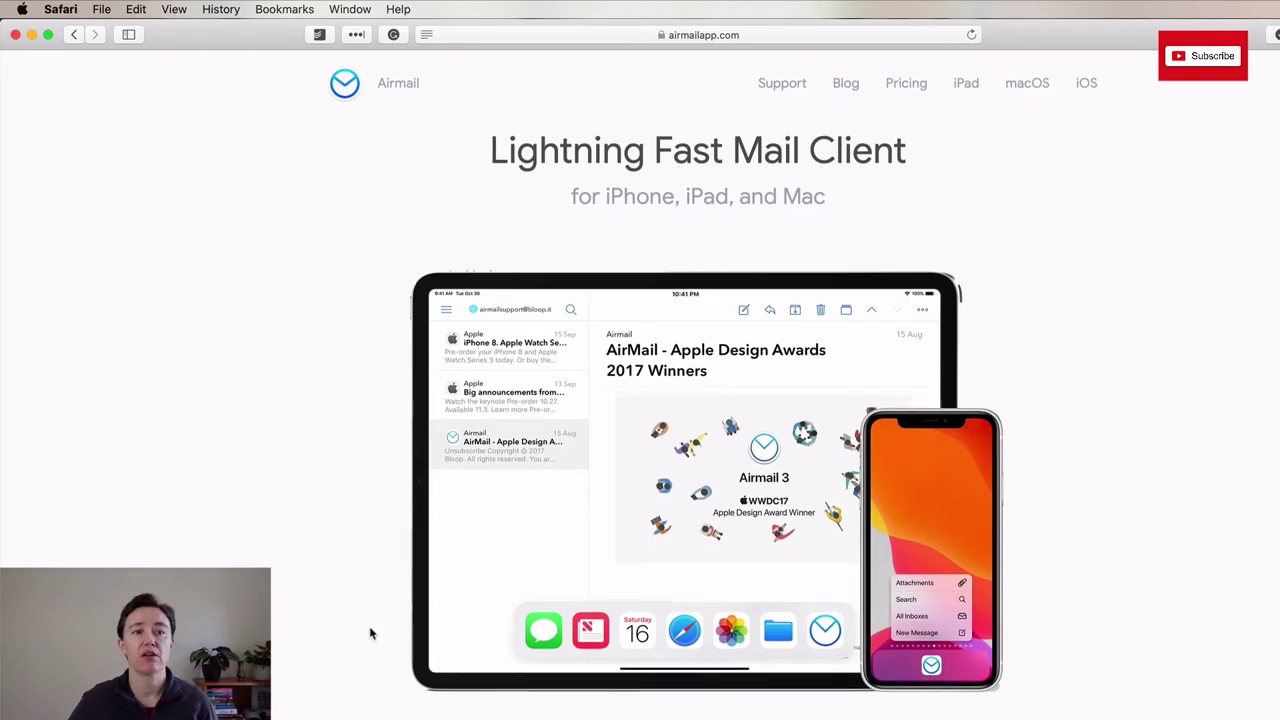
{"action": "scroll", "coordinate": [369, 632], "scroll_direction": "down", "scroll_amount": 5}
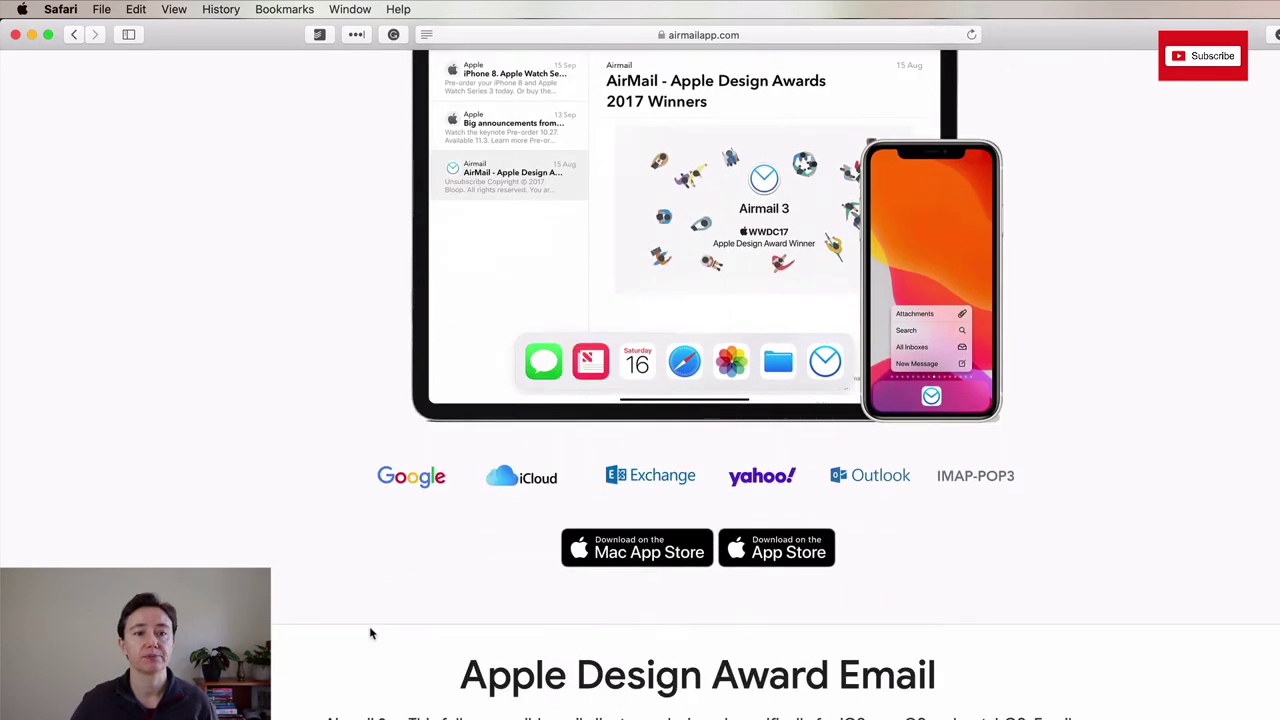
{"action": "scroll", "coordinate": [369, 630], "scroll_direction": "down", "scroll_amount": 15}
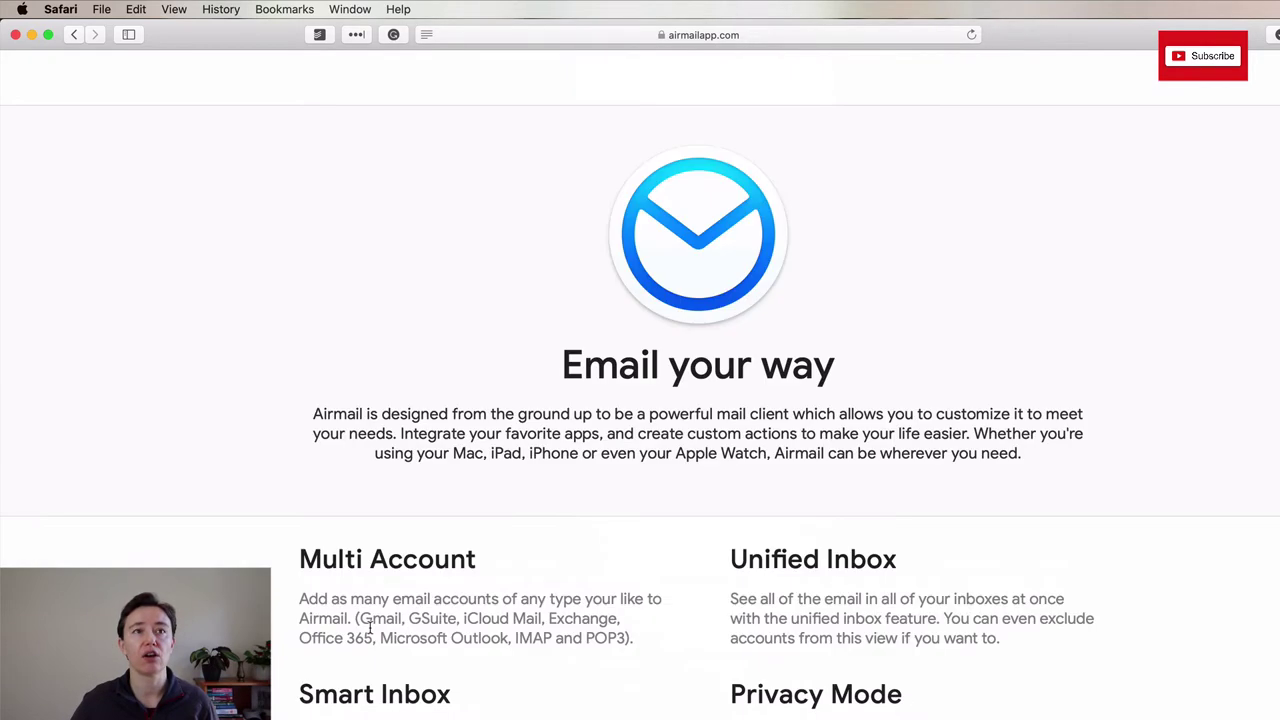
{"action": "scroll", "coordinate": [369, 626], "scroll_direction": "down", "scroll_amount": 8}
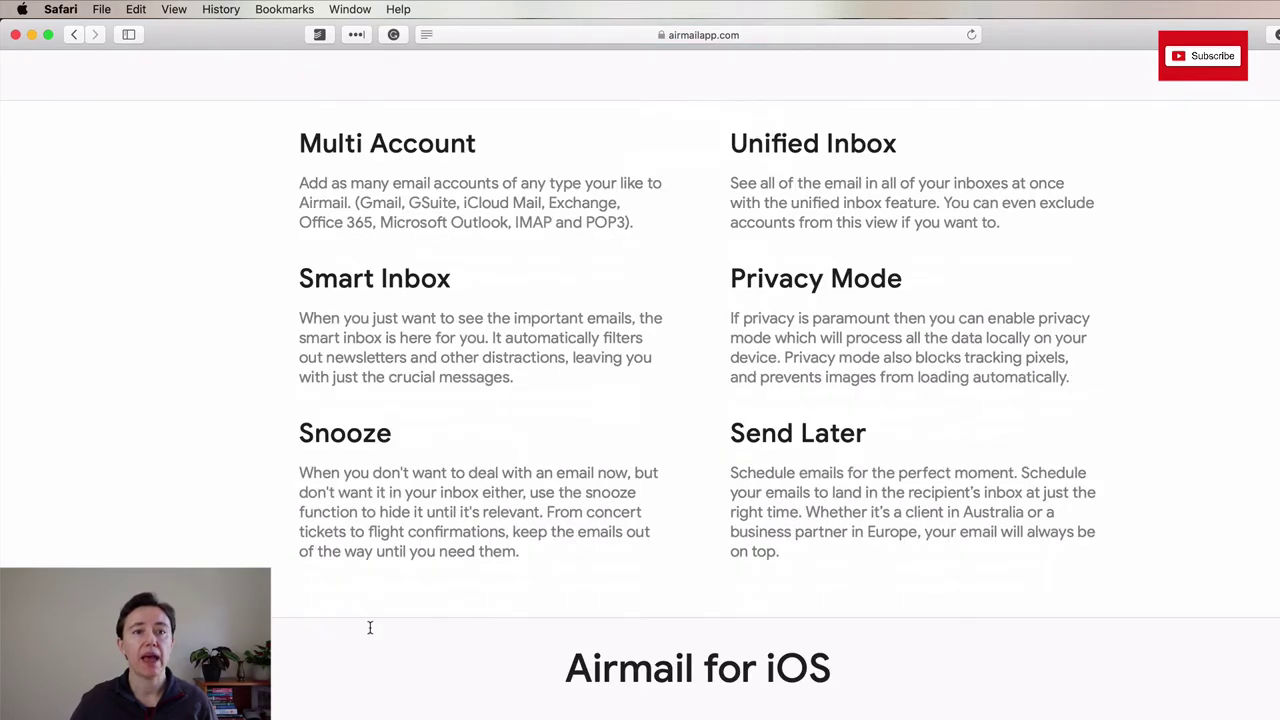
{"action": "scroll", "coordinate": [369, 626], "scroll_direction": "down", "scroll_amount": 3}
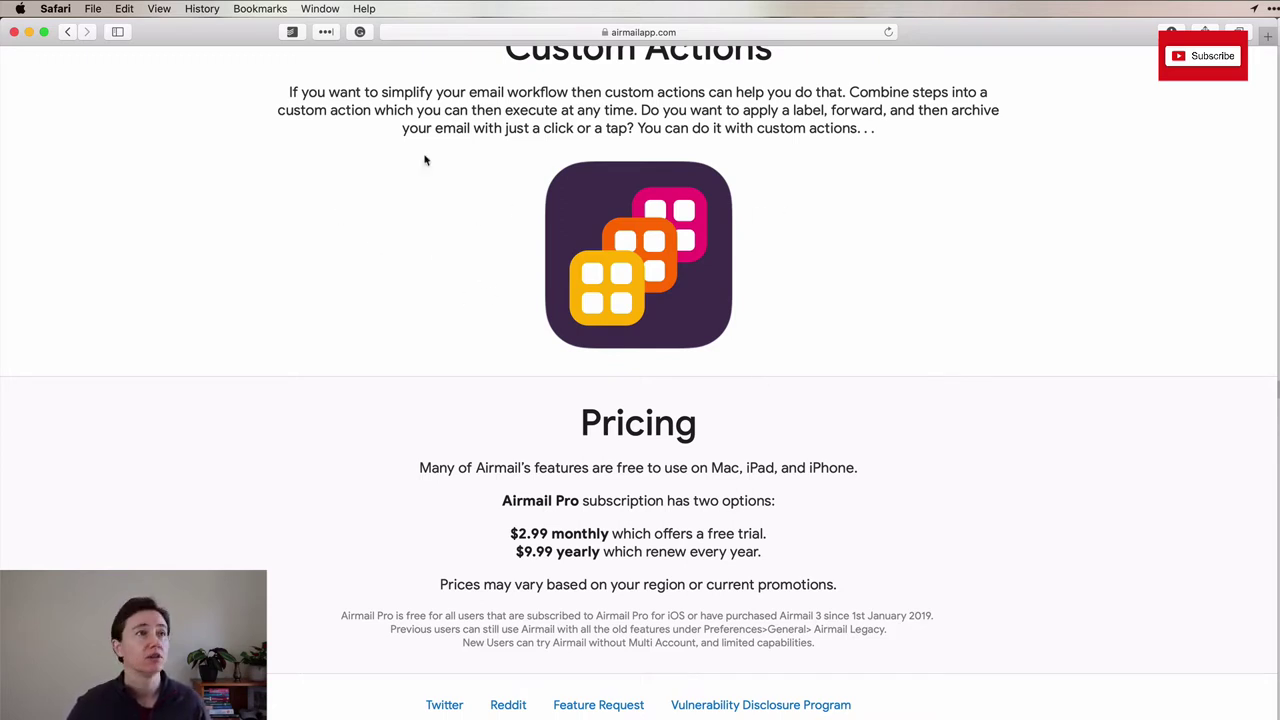
Close Safari and open Airmail's Preferences from the Airmail menu
{"action": "left_click", "coordinate": [15, 33]}
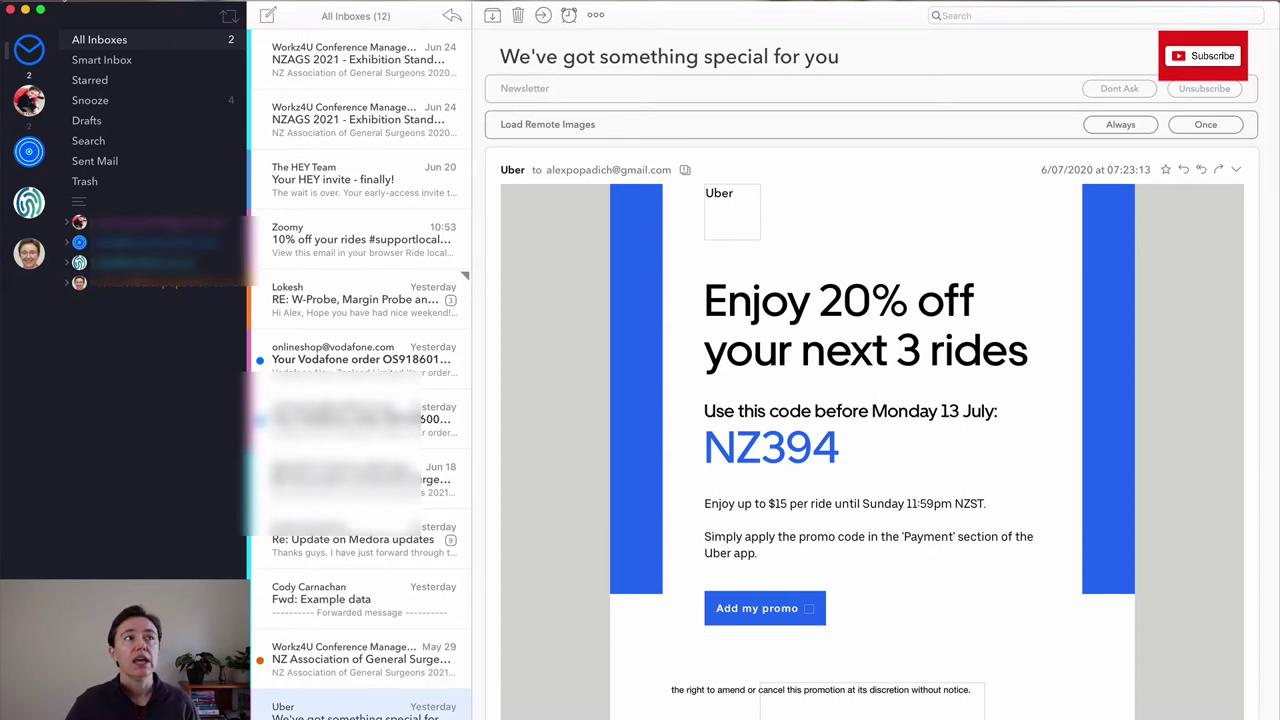
{"action": "left_click", "coordinate": [75, 5]}
{"action": "left_click", "coordinate": [70, 34]}
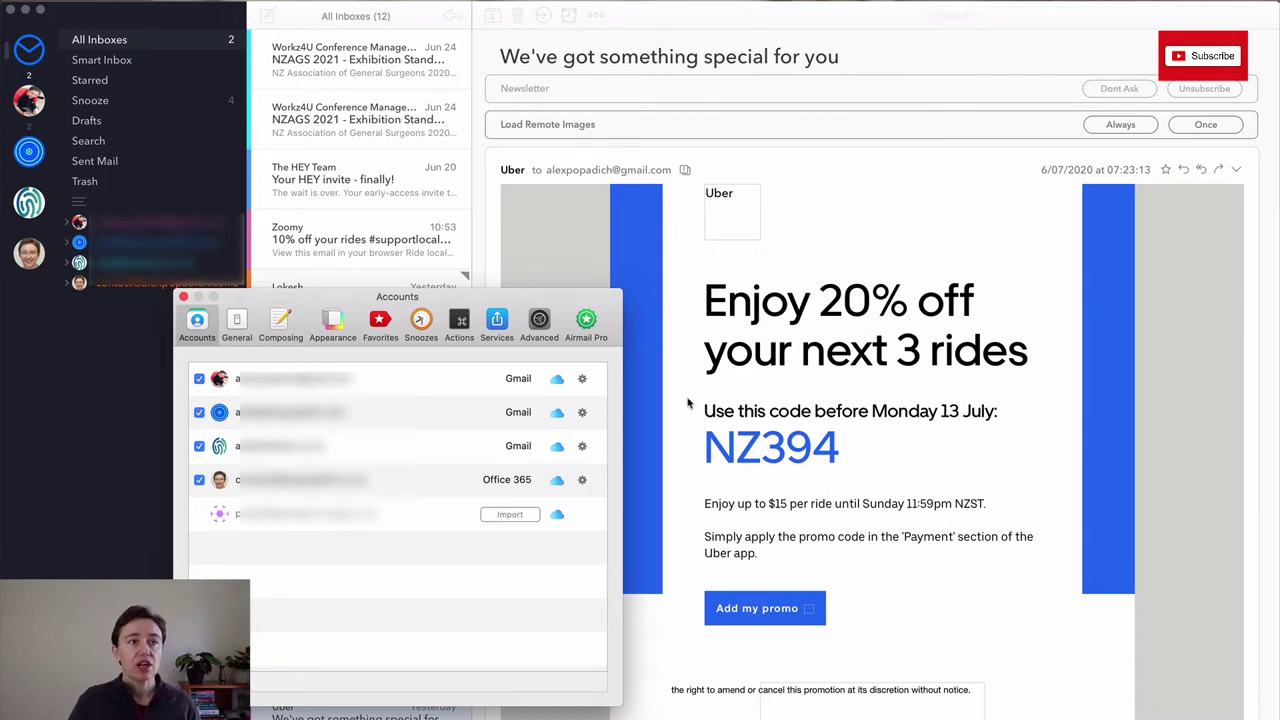
Open the first account's settings, view its Mapping tab, then show General preferences
{"action": "left_click", "coordinate": [583, 380]}
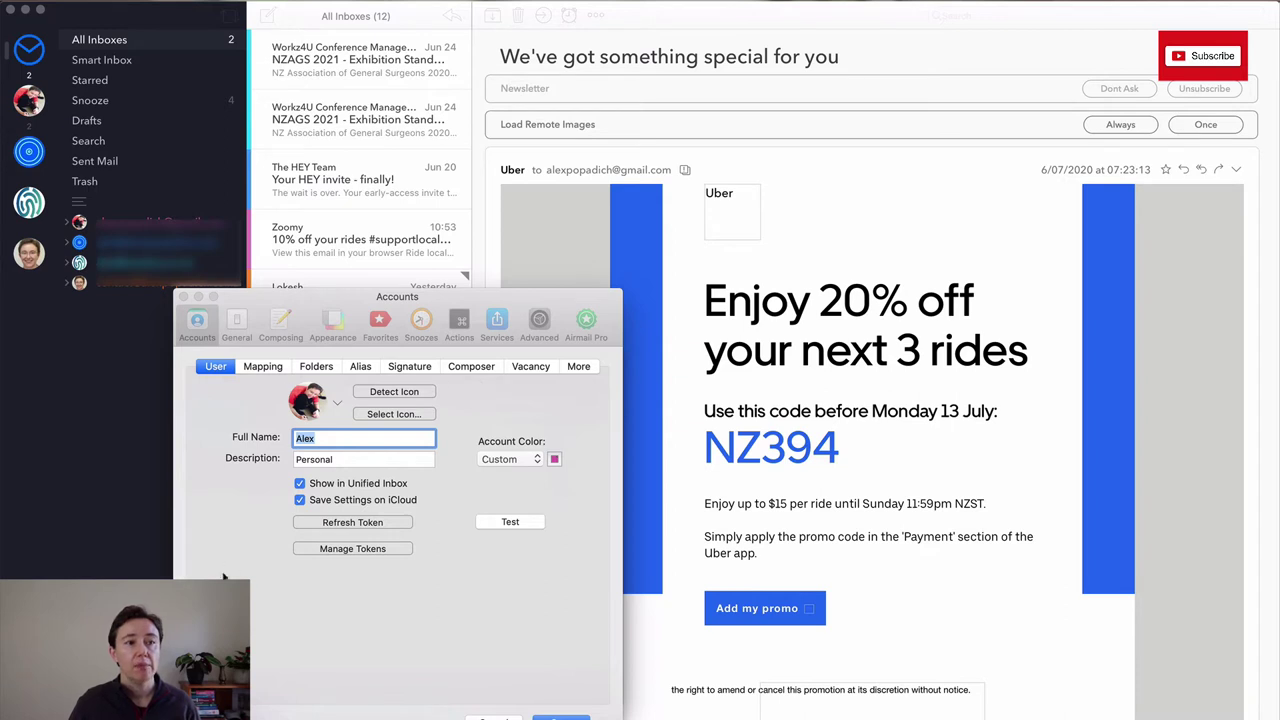
{"action": "left_click", "coordinate": [263, 367]}
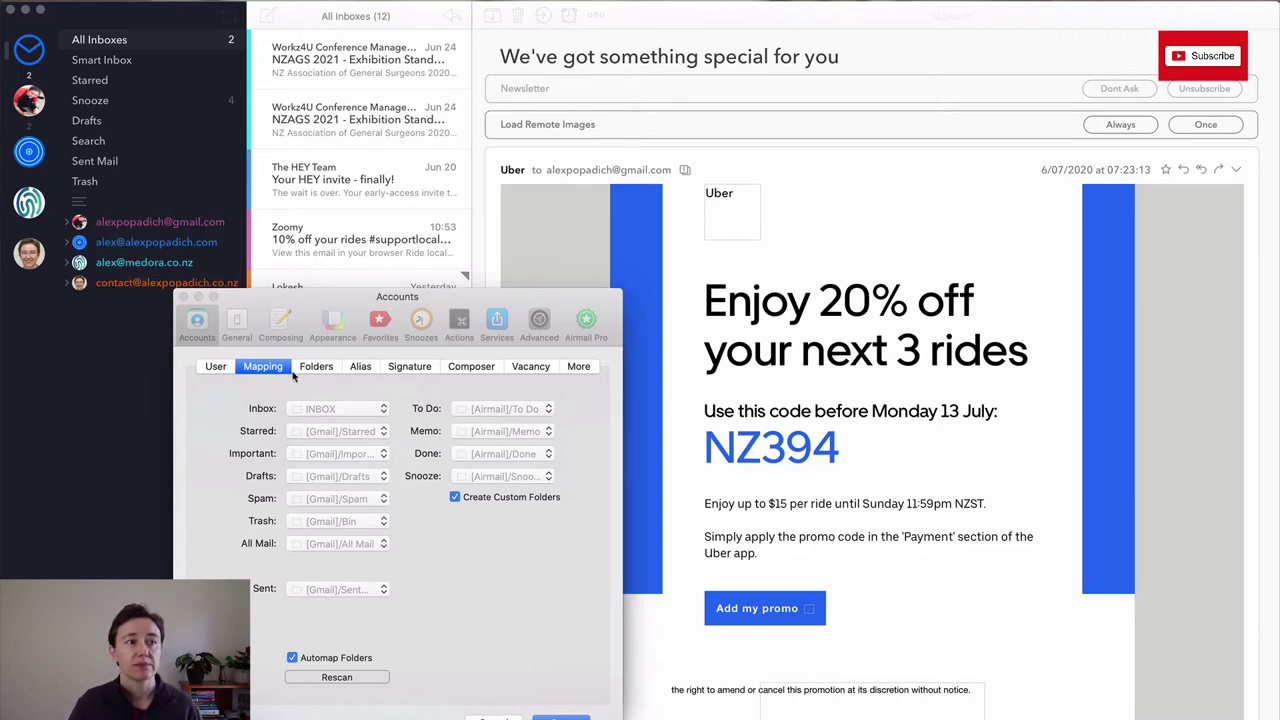
{"action": "left_click", "coordinate": [237, 325]}
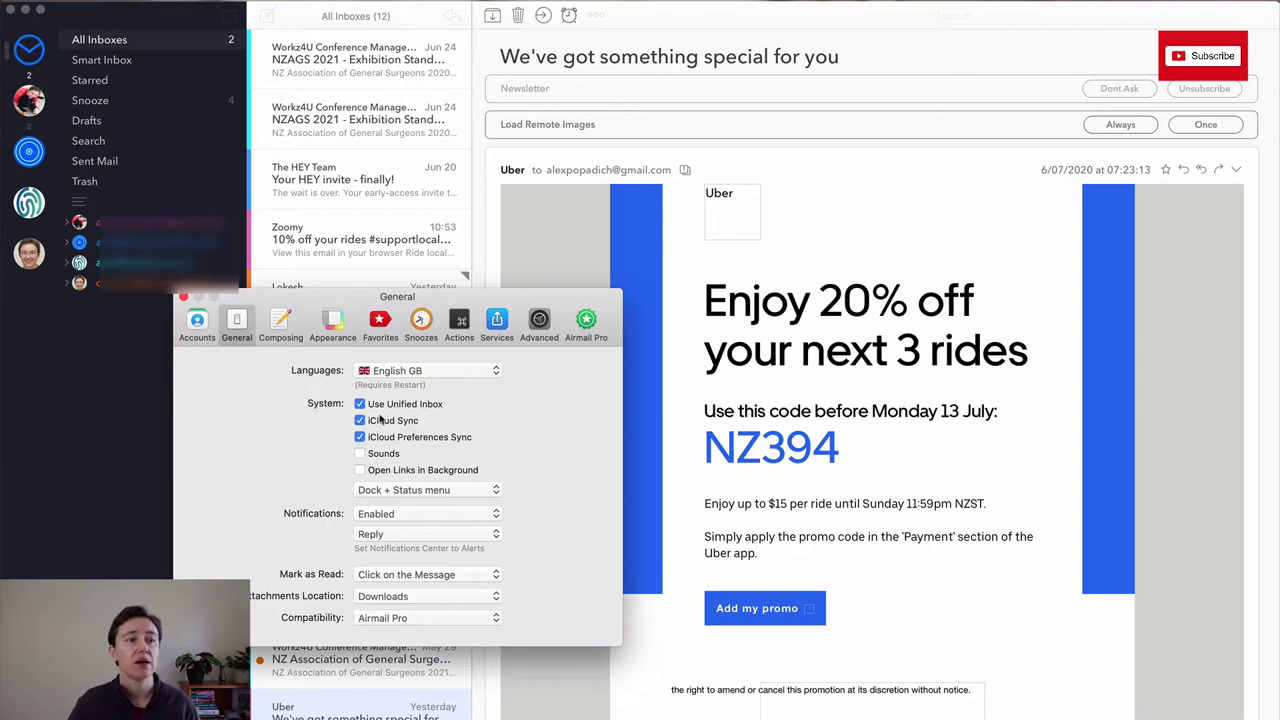
Browse the Composing, Appearance and Favorites panes, ending on the Snooze time settings
{"action": "left_click", "coordinate": [271, 334]}
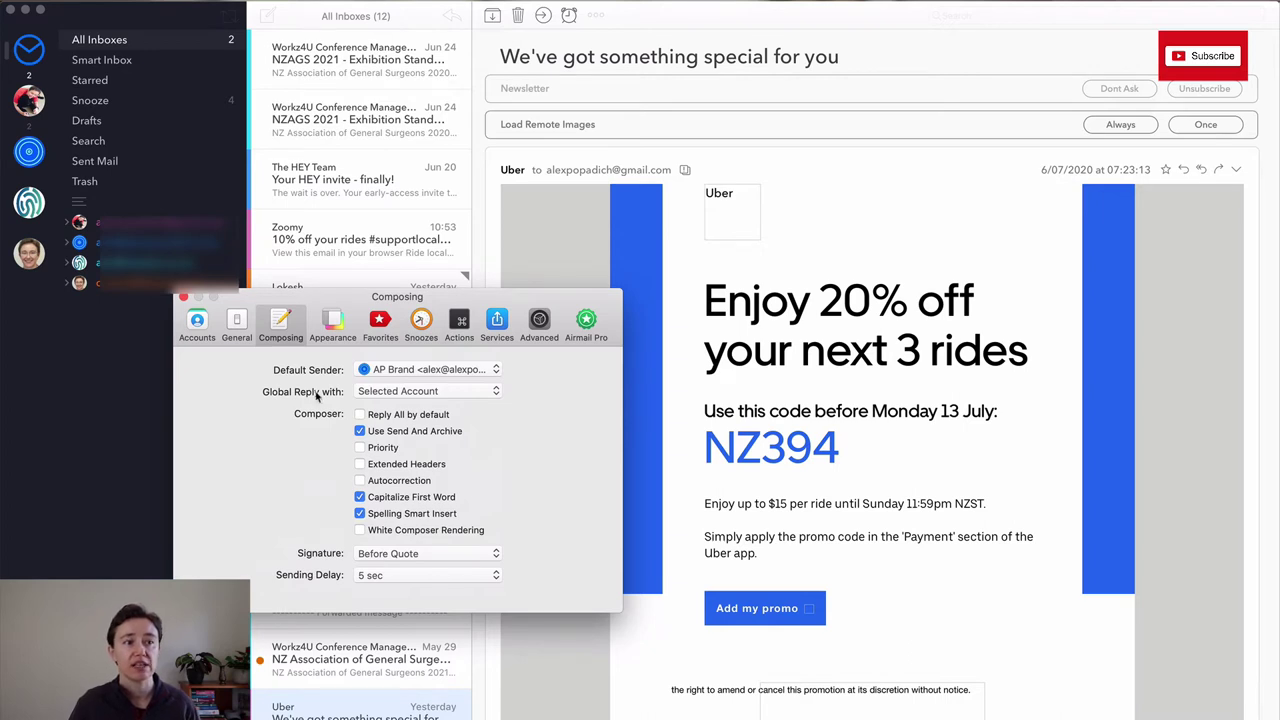
{"action": "left_click", "coordinate": [330, 325]}
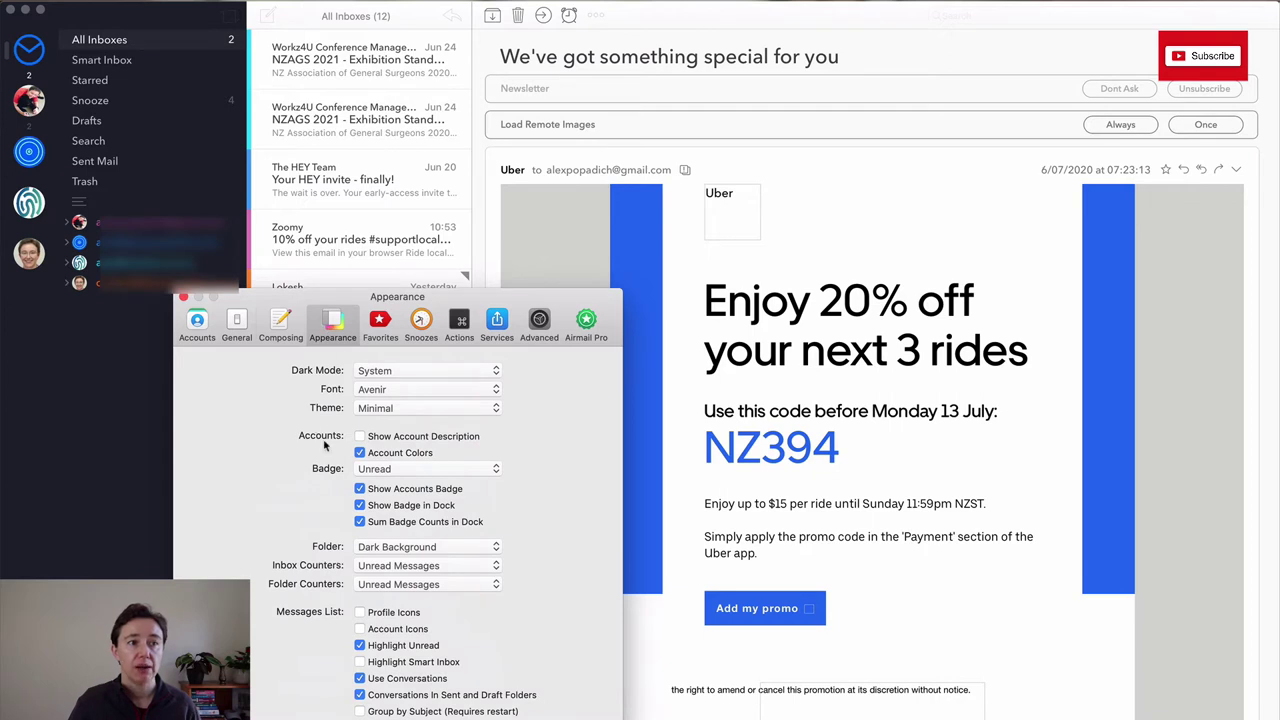
{"action": "scroll", "coordinate": [536, 536], "scroll_direction": "down", "scroll_amount": 5}
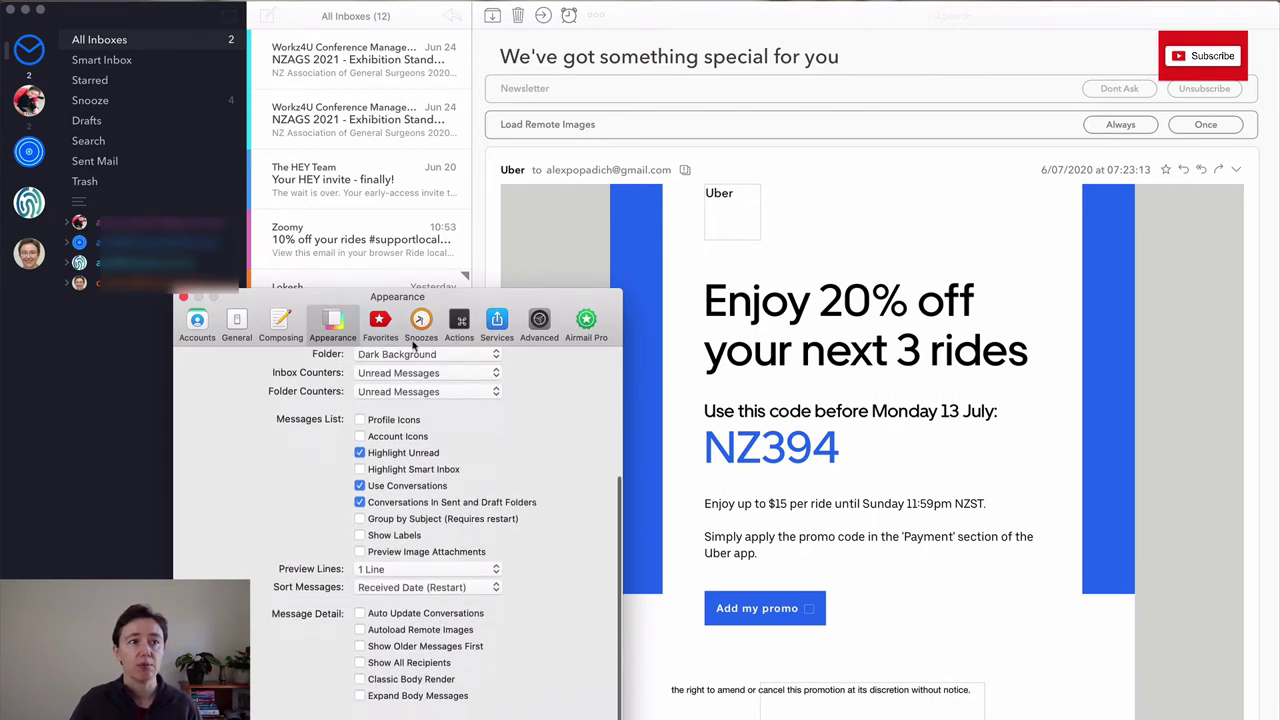
{"action": "left_click", "coordinate": [384, 326]}
{"action": "scroll", "coordinate": [362, 435], "scroll_direction": "down", "scroll_amount": 10}
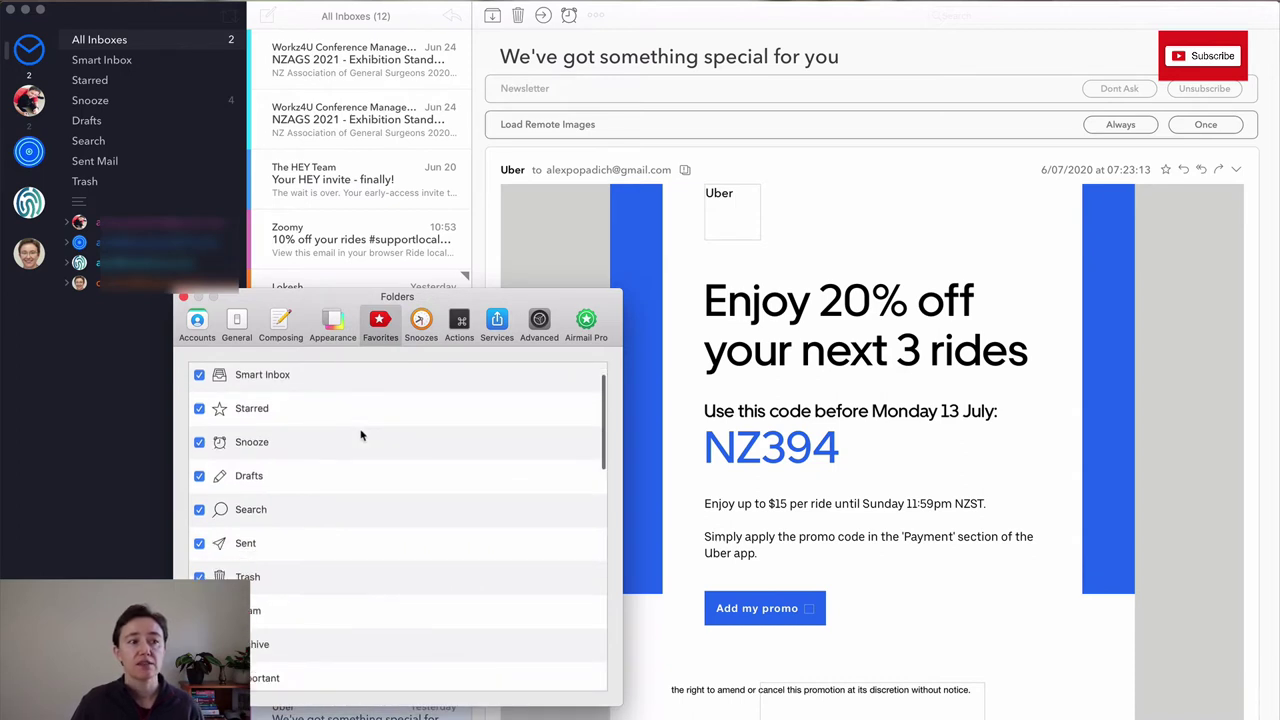
{"action": "scroll", "coordinate": [362, 435], "scroll_direction": "down", "scroll_amount": 5}
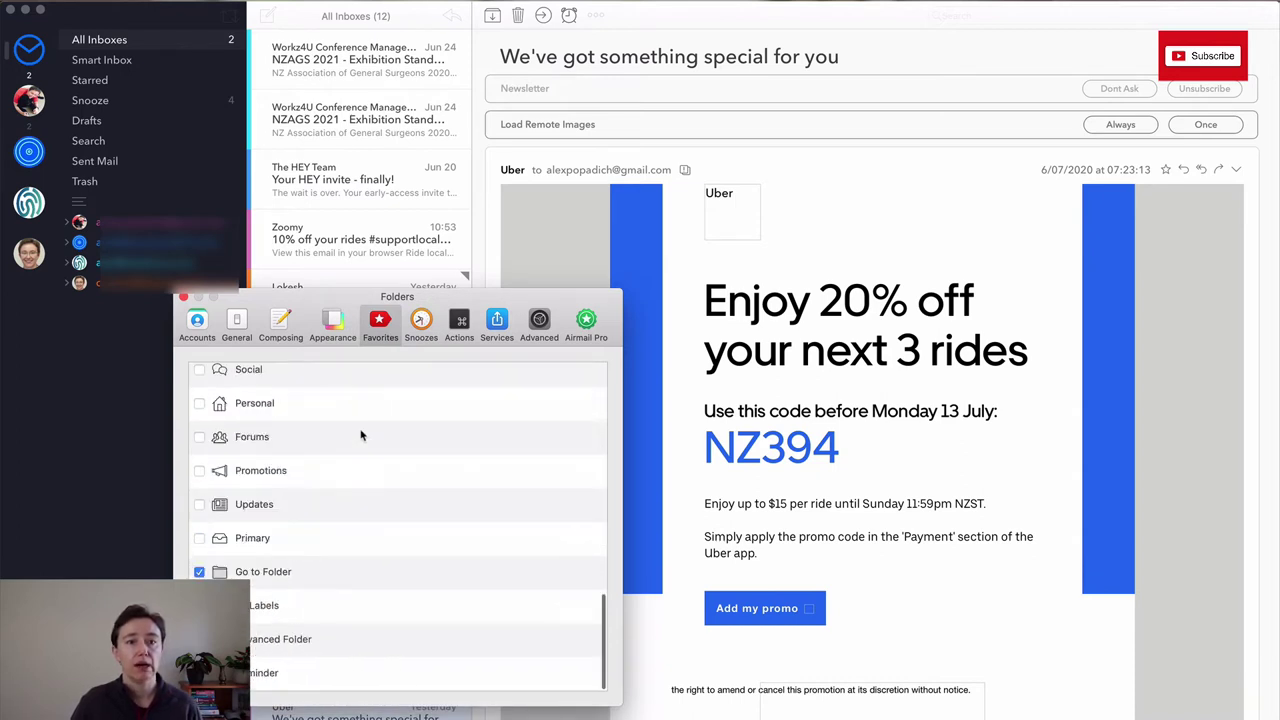
{"action": "scroll", "coordinate": [362, 435], "scroll_direction": "up", "scroll_amount": 15}
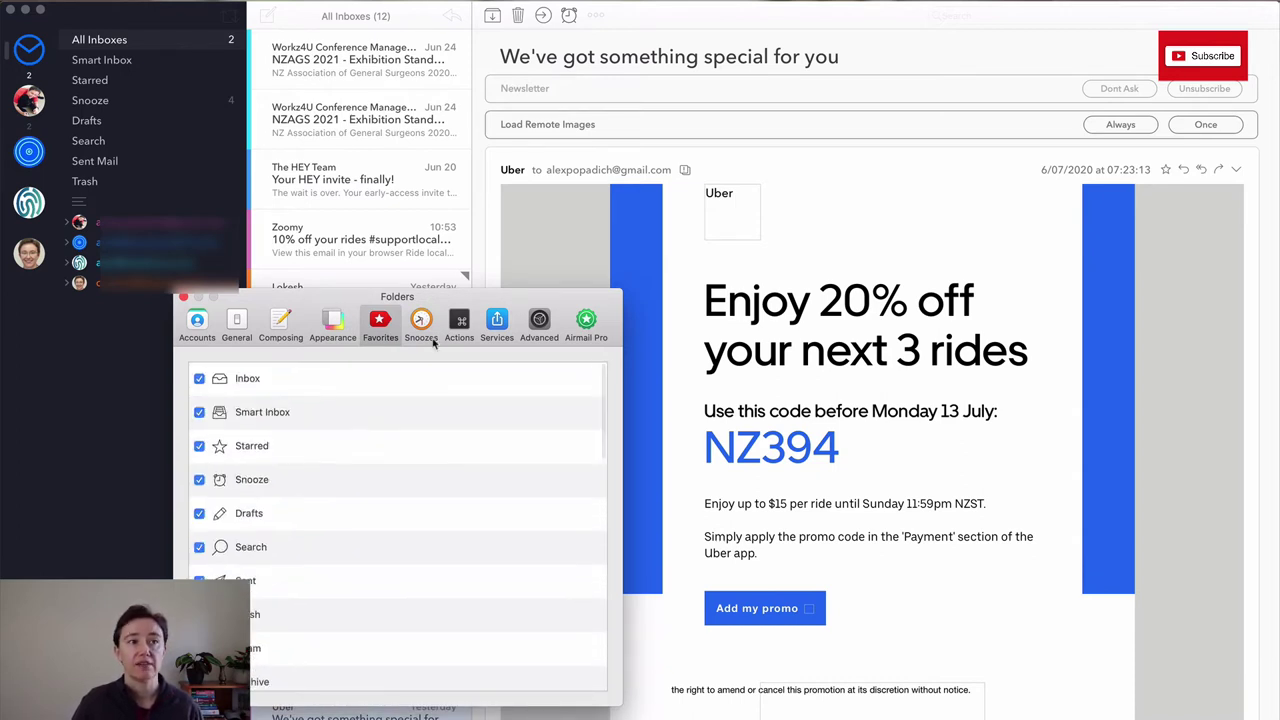
{"action": "left_click", "coordinate": [425, 328]}
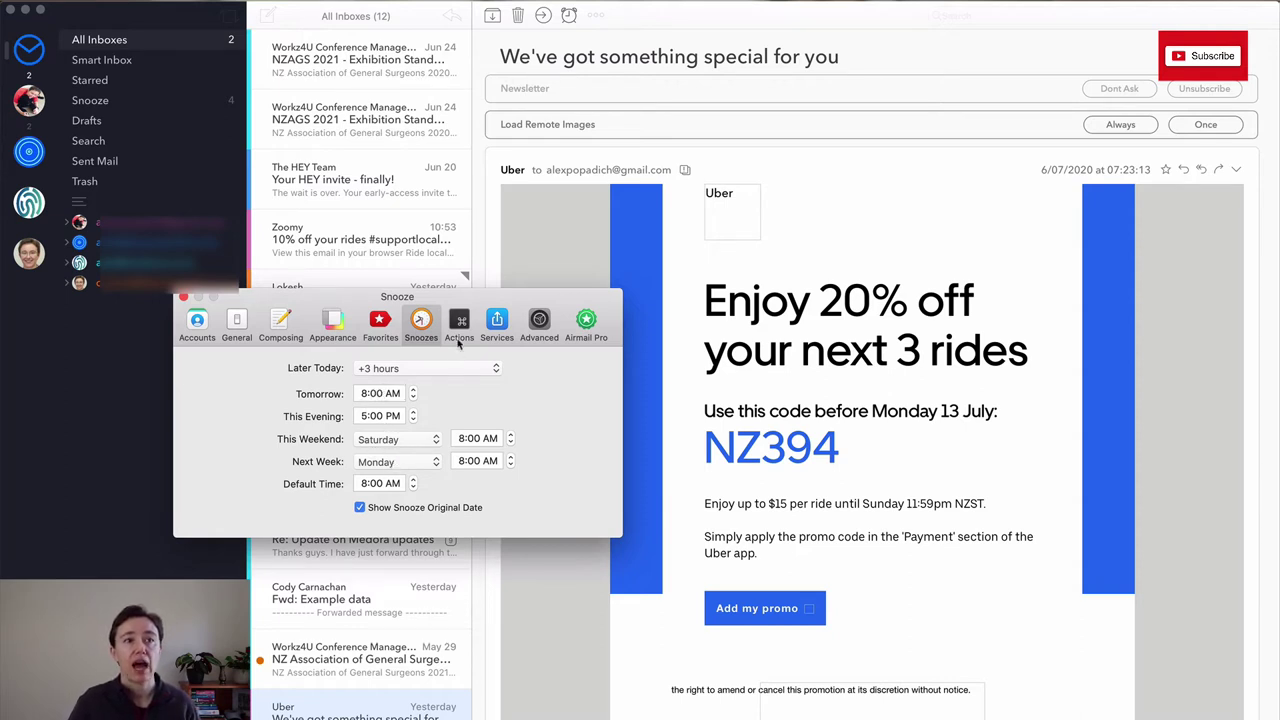
View the Actions, Services and Advanced preference panes in turn
{"action": "left_click", "coordinate": [459, 325]}
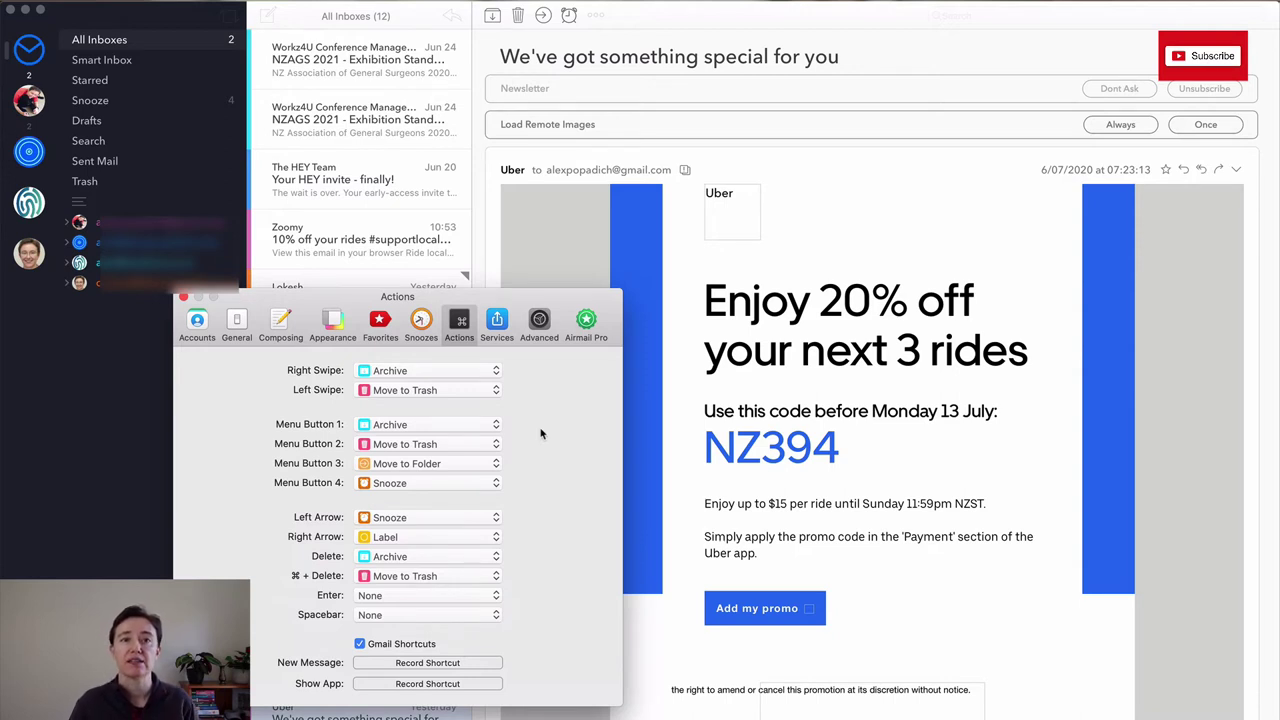
{"action": "left_click", "coordinate": [504, 338]}
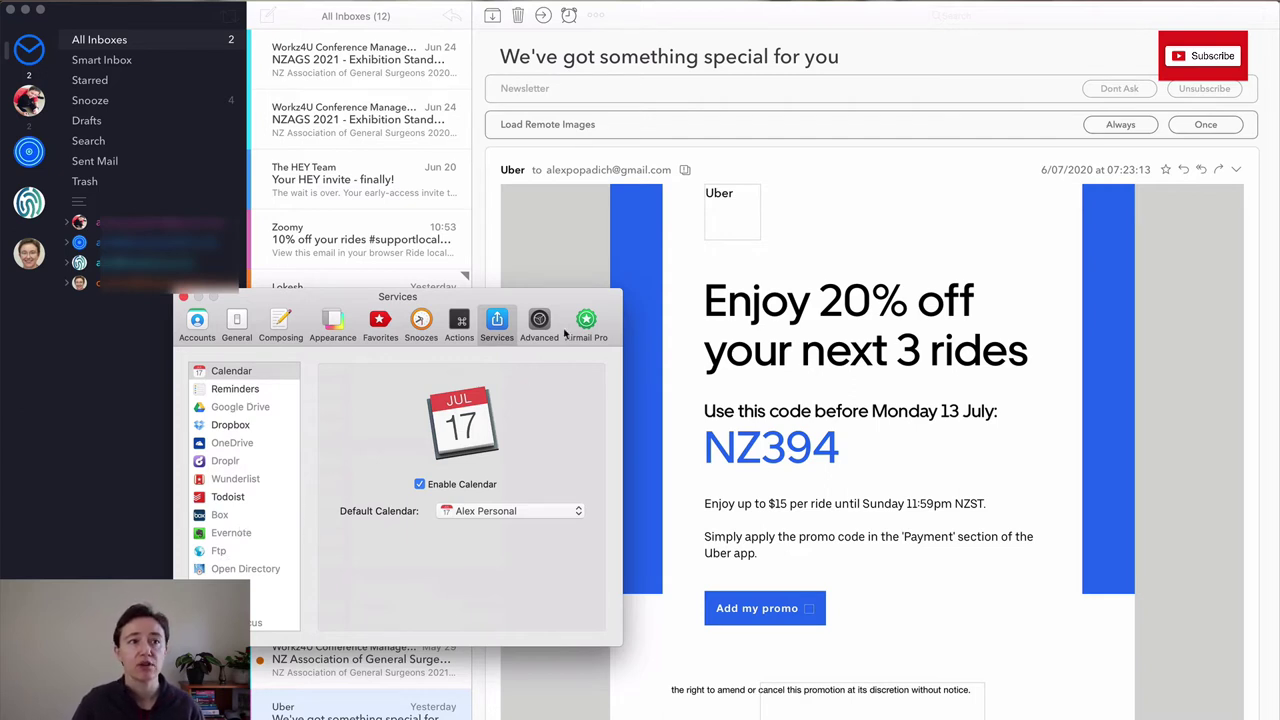
{"action": "left_click", "coordinate": [540, 325]}
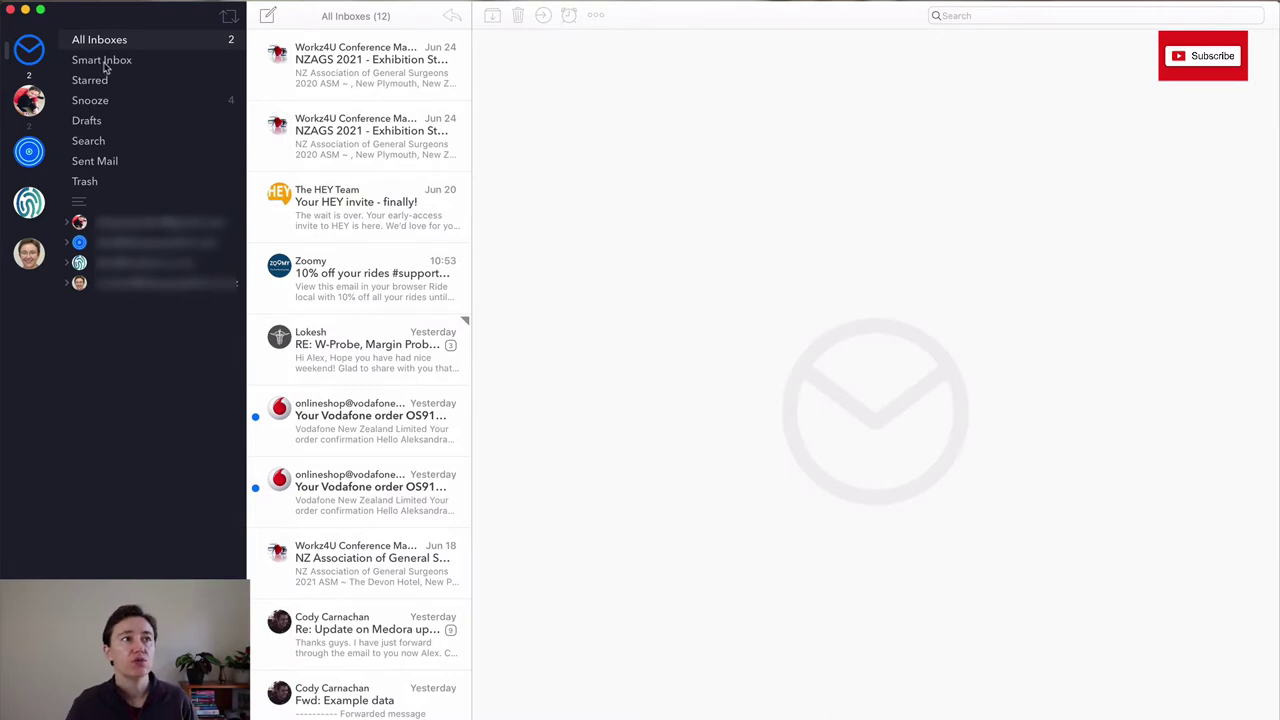
Switch to Smart Inbox and back to All Inboxes, then open the Zoomy 10% off rides email
{"action": "left_click", "coordinate": [104, 64]}
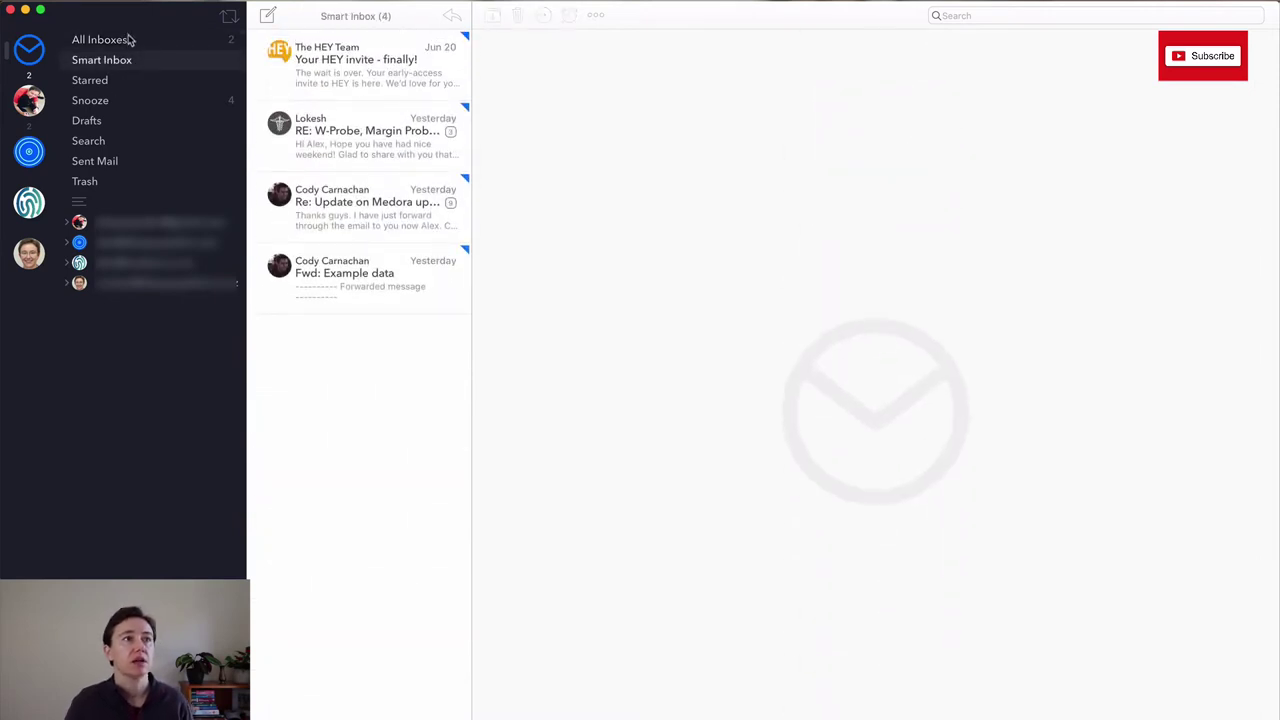
{"action": "left_click", "coordinate": [122, 42]}
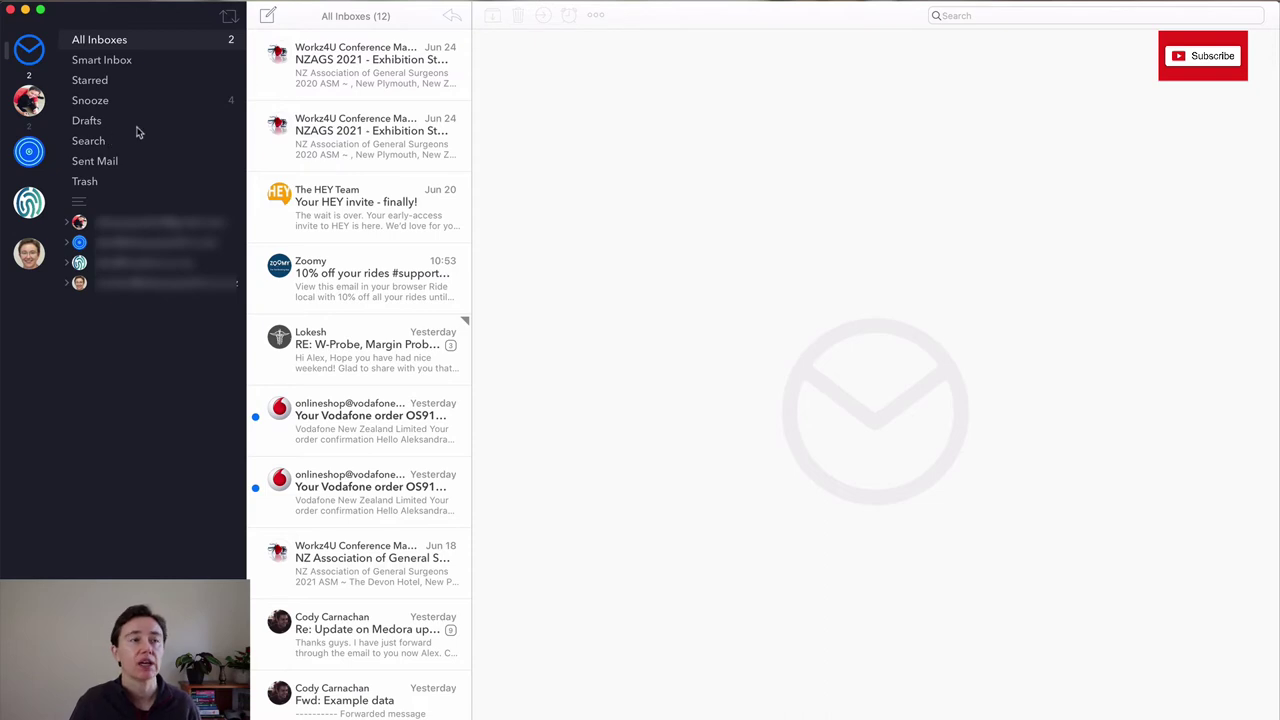
{"action": "left_click", "coordinate": [370, 275]}
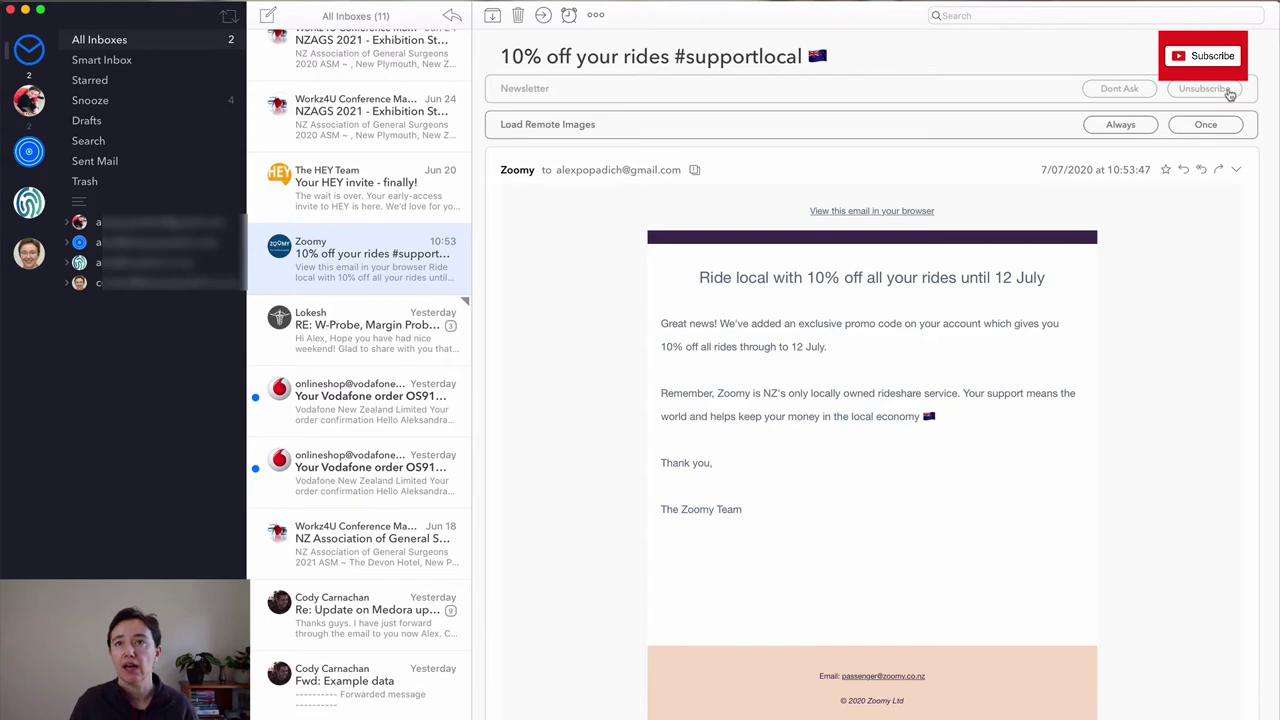
{"action": "left_click", "coordinate": [1222, 93]}
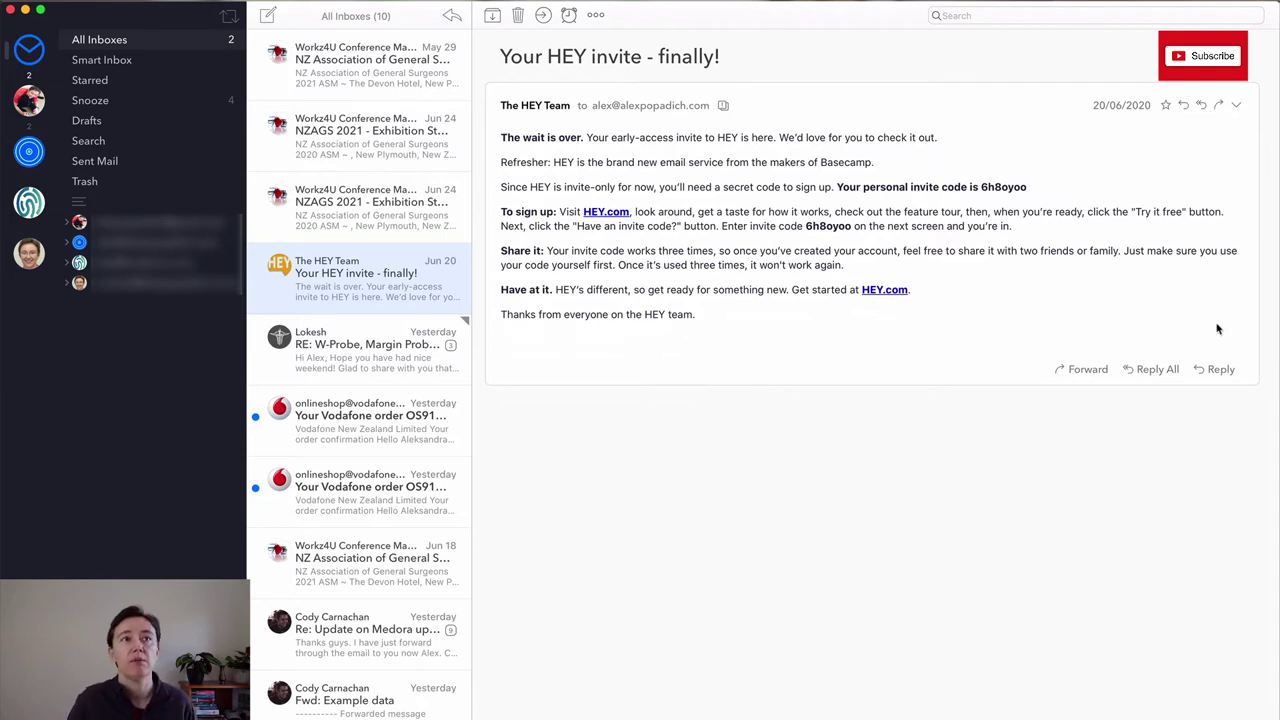
{"action": "double_click", "coordinate": [388, 285]}
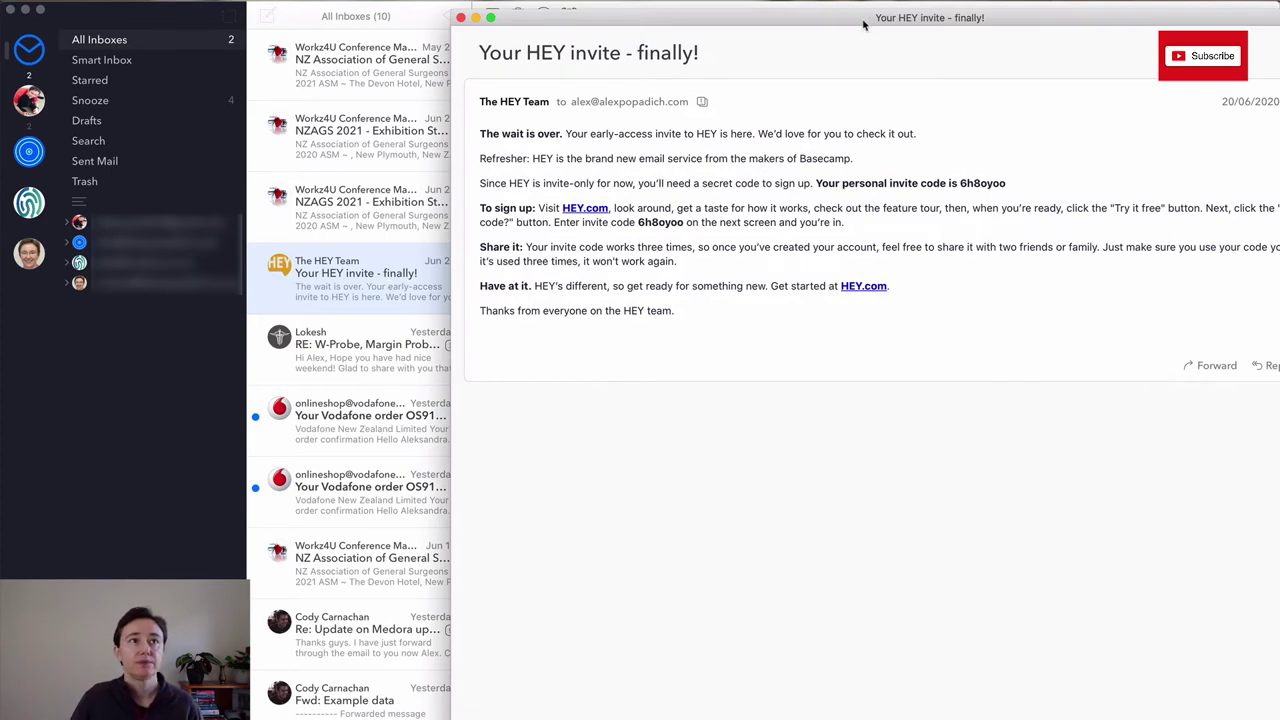
{"action": "left_click_drag", "start_coordinate": [865, 25], "coordinate": [662, 16]}
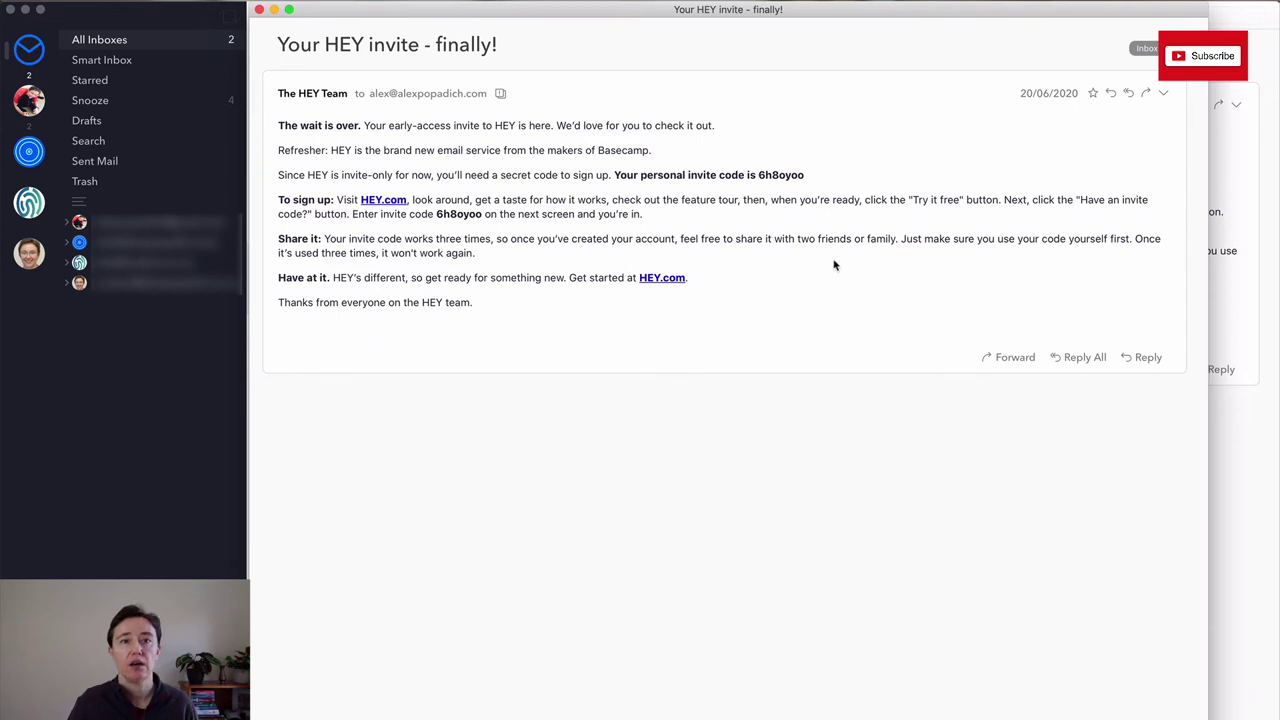
{"action": "left_click", "coordinate": [259, 10]}
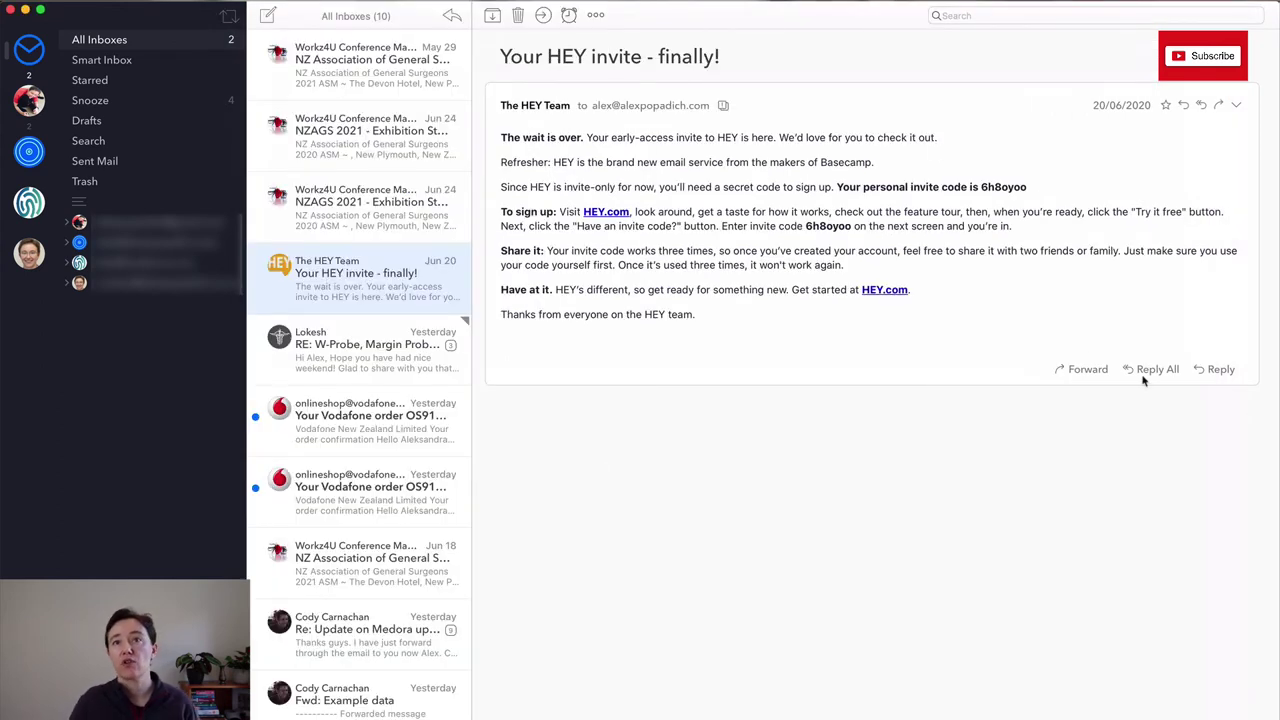
Reply inline to the HEY invite with "Hi," and "Thank you very much for this invite."
{"action": "left_click", "coordinate": [1186, 109]}
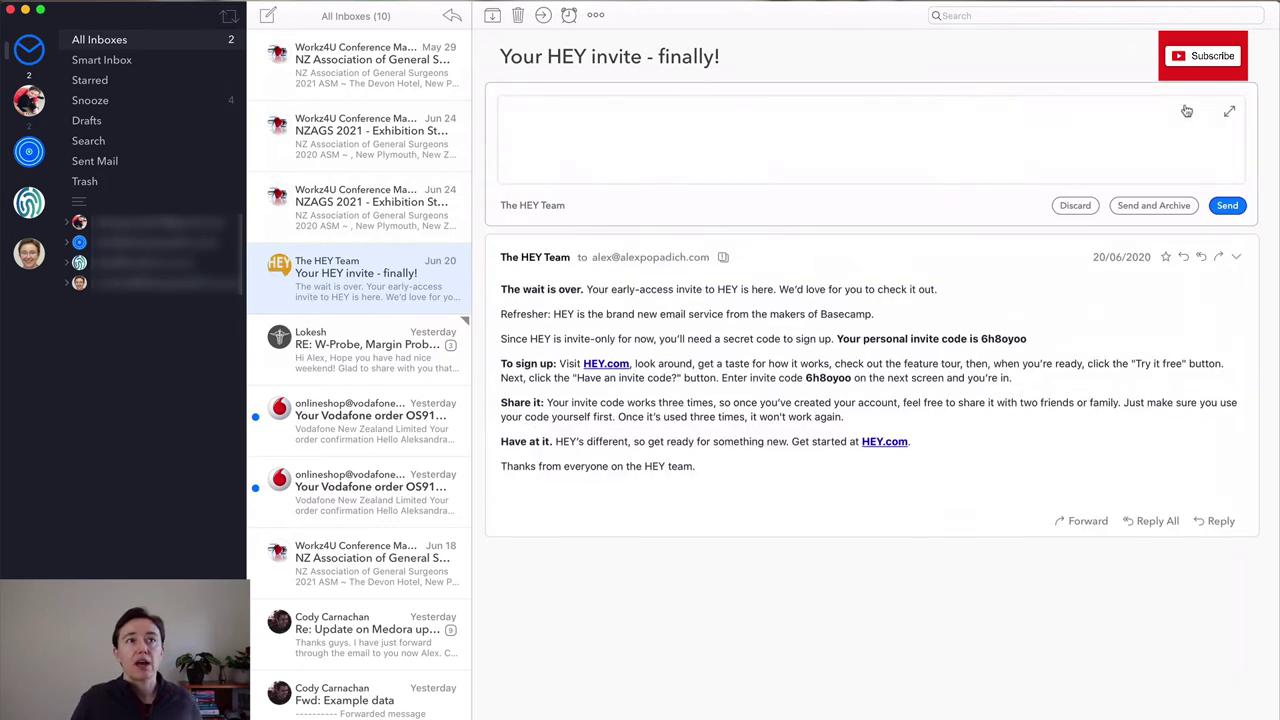
{"action": "type", "text": "Hi"}
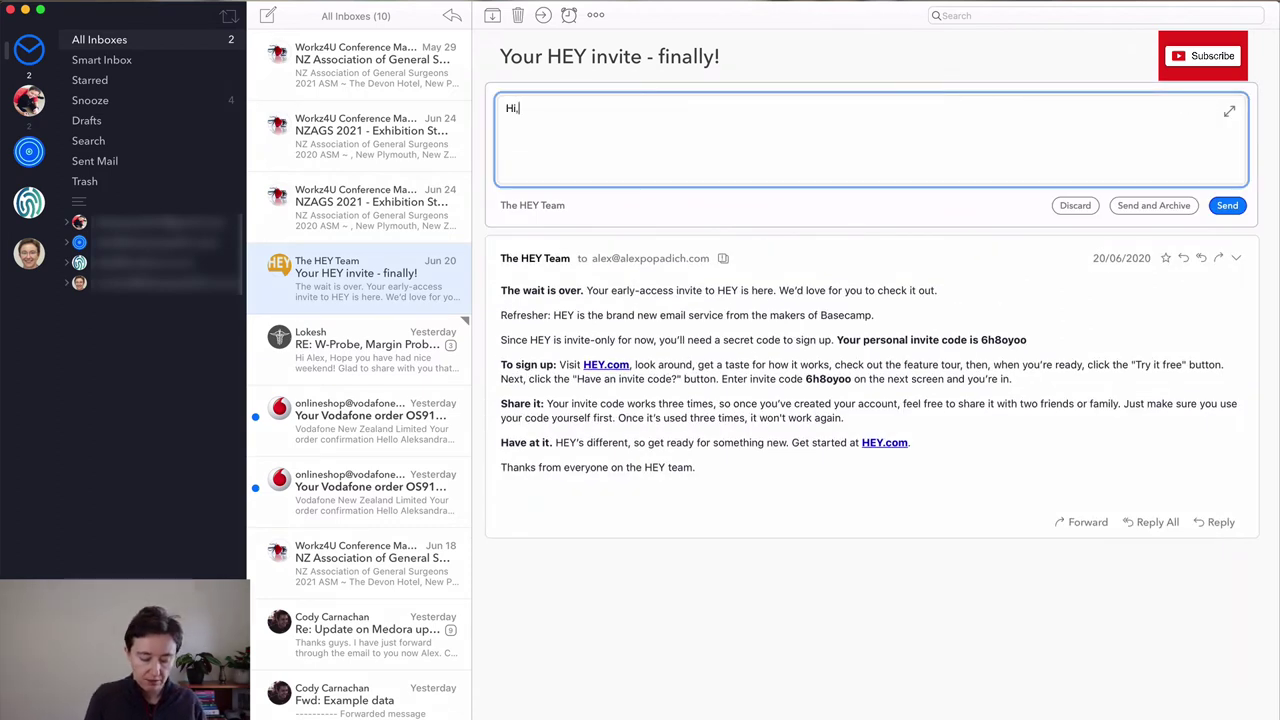
{"action": "type", "text": ","}
{"action": "key", "text": "Return"}
{"action": "key", "text": "Return"}
{"action": "type", "text": "Thank you very much for this invite."}
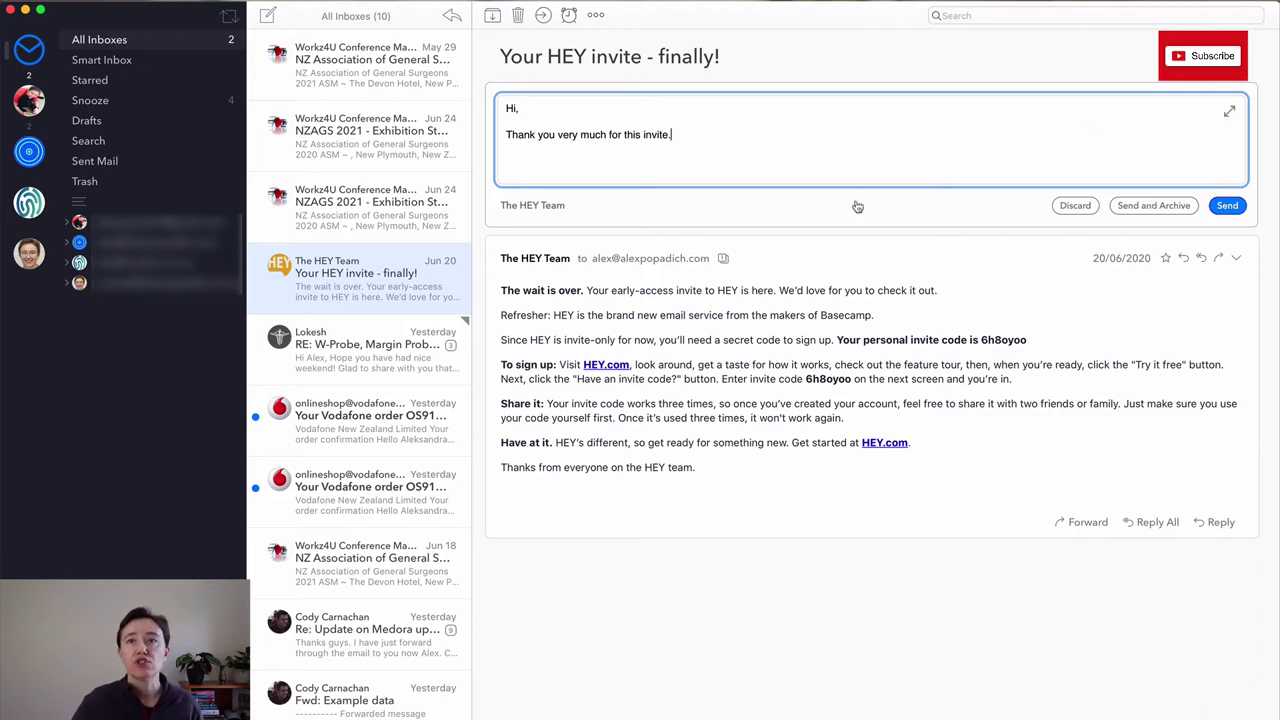
Expand the reply into a full compose window and show its signature choices
{"action": "left_click", "coordinate": [1230, 112]}
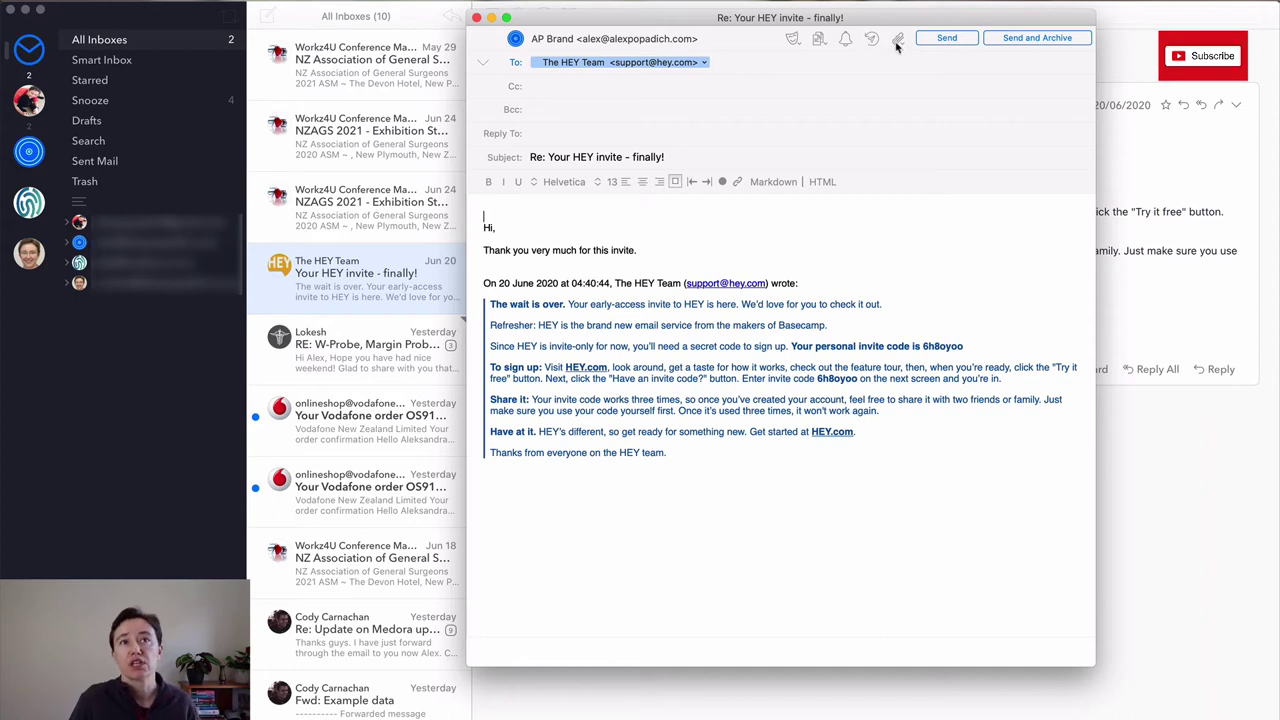
{"action": "left_click", "coordinate": [792, 39]}
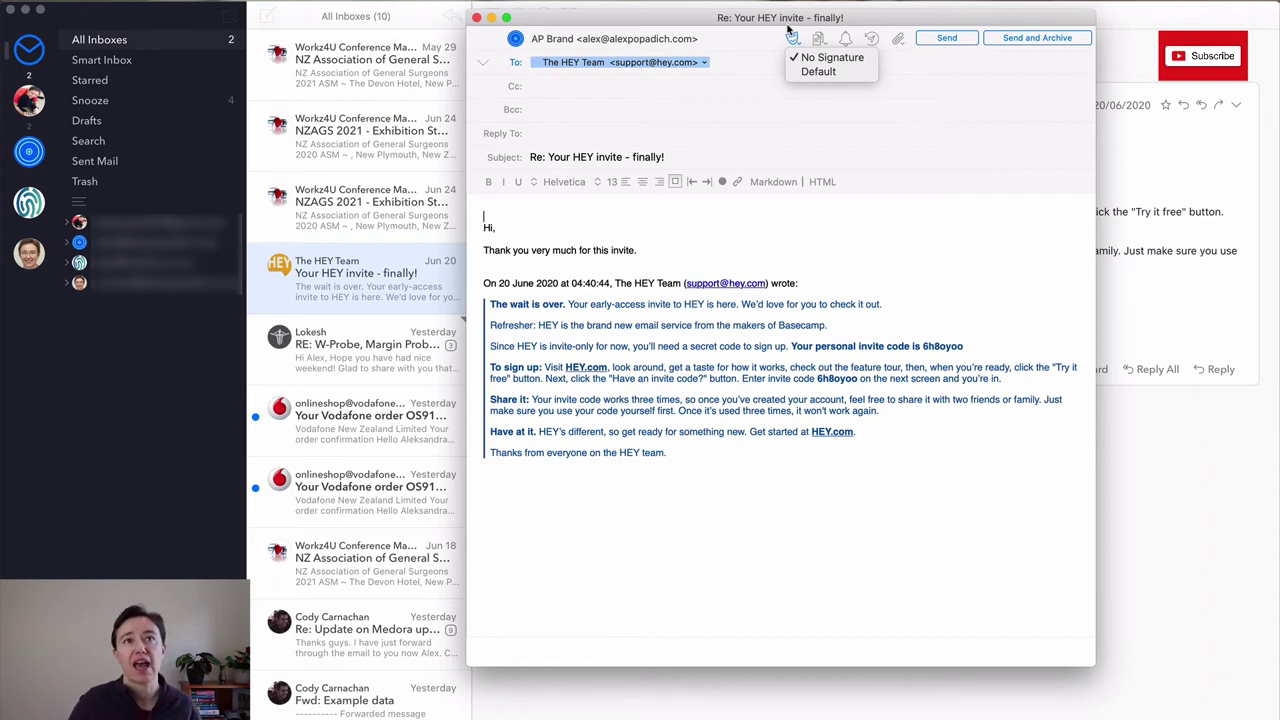
Close the signature list, preview the Create Template options, then dismiss them
{"action": "left_click", "coordinate": [908, 116]}
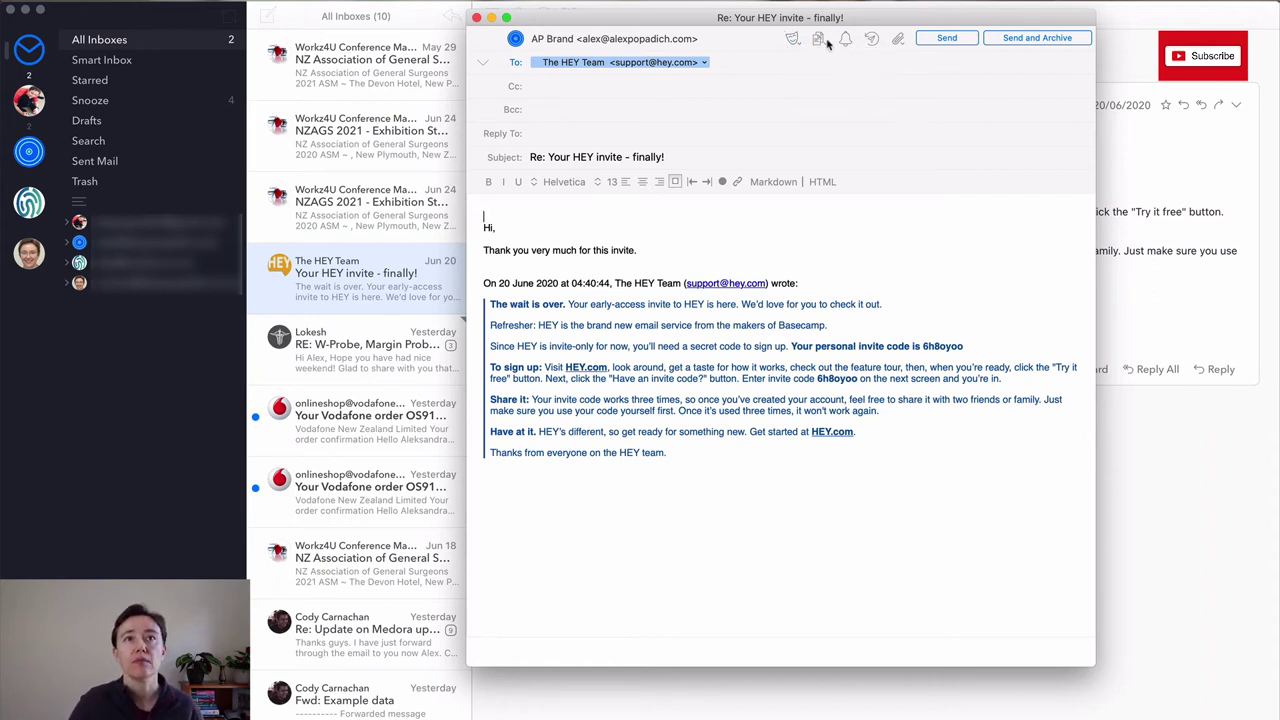
{"action": "left_click", "coordinate": [822, 40]}
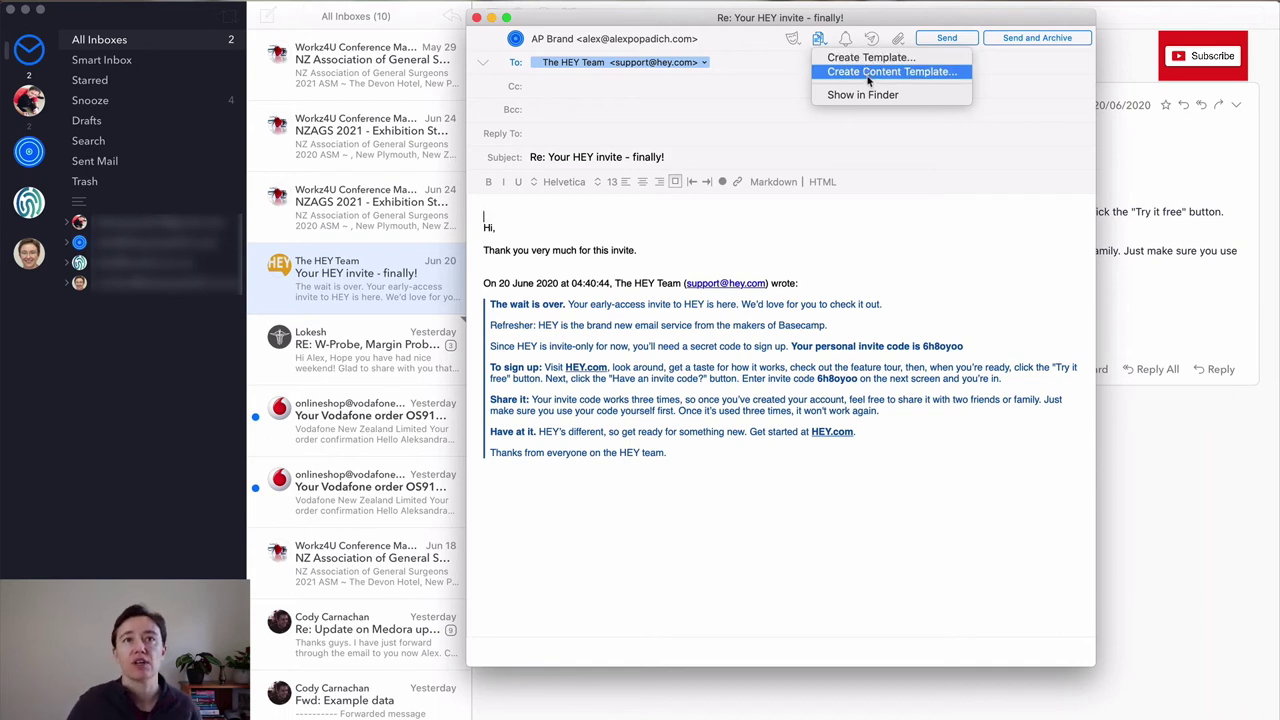
{"action": "left_click", "coordinate": [907, 182]}
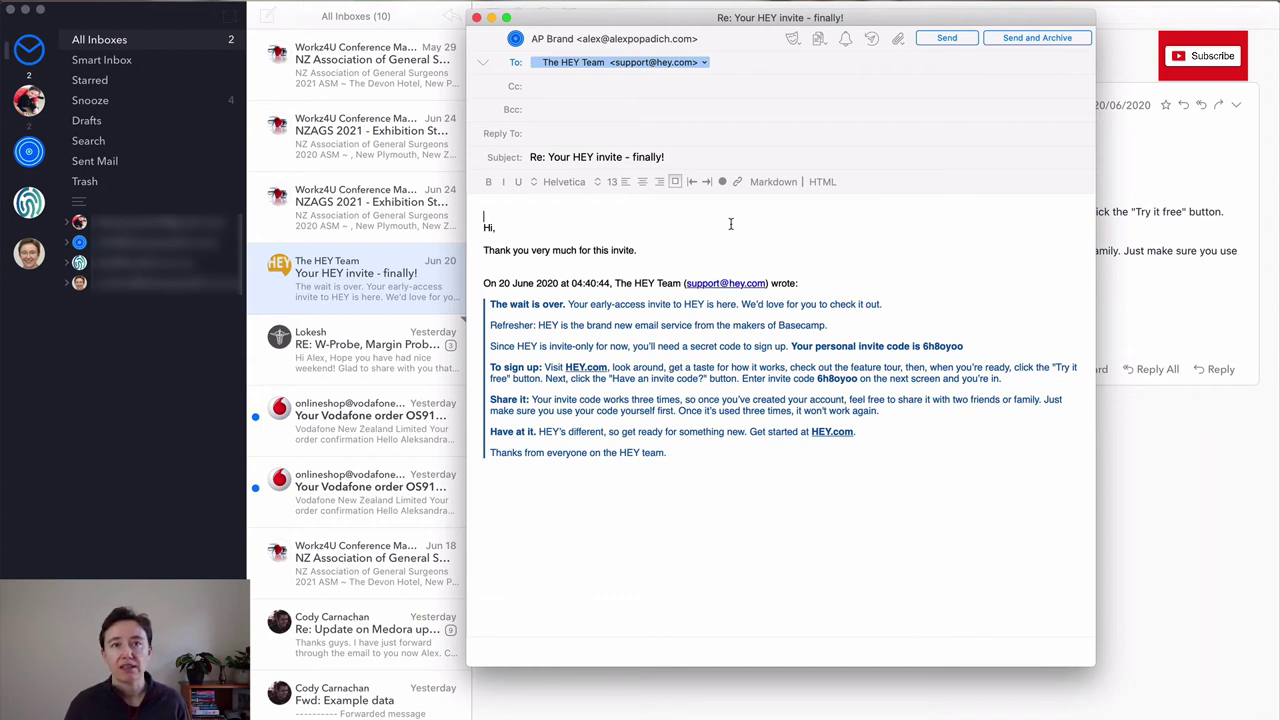
{"action": "left_click", "coordinate": [847, 40]}
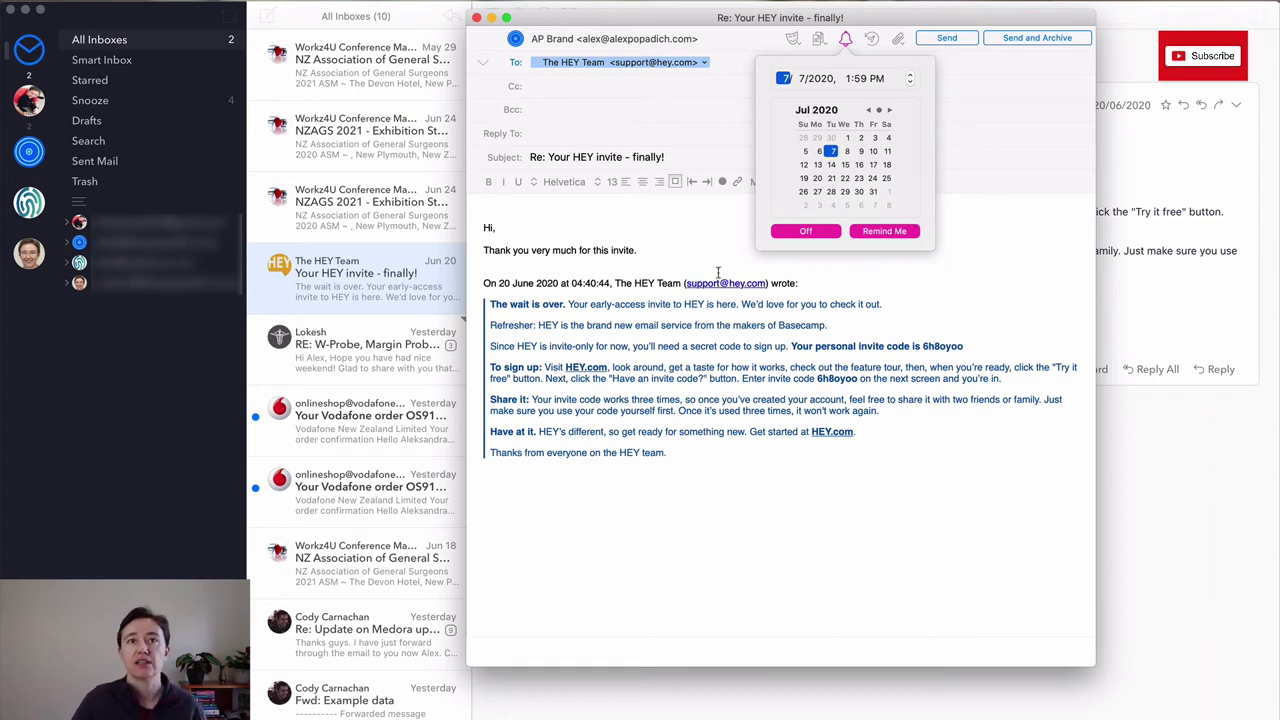
{"action": "left_click", "coordinate": [940, 64]}
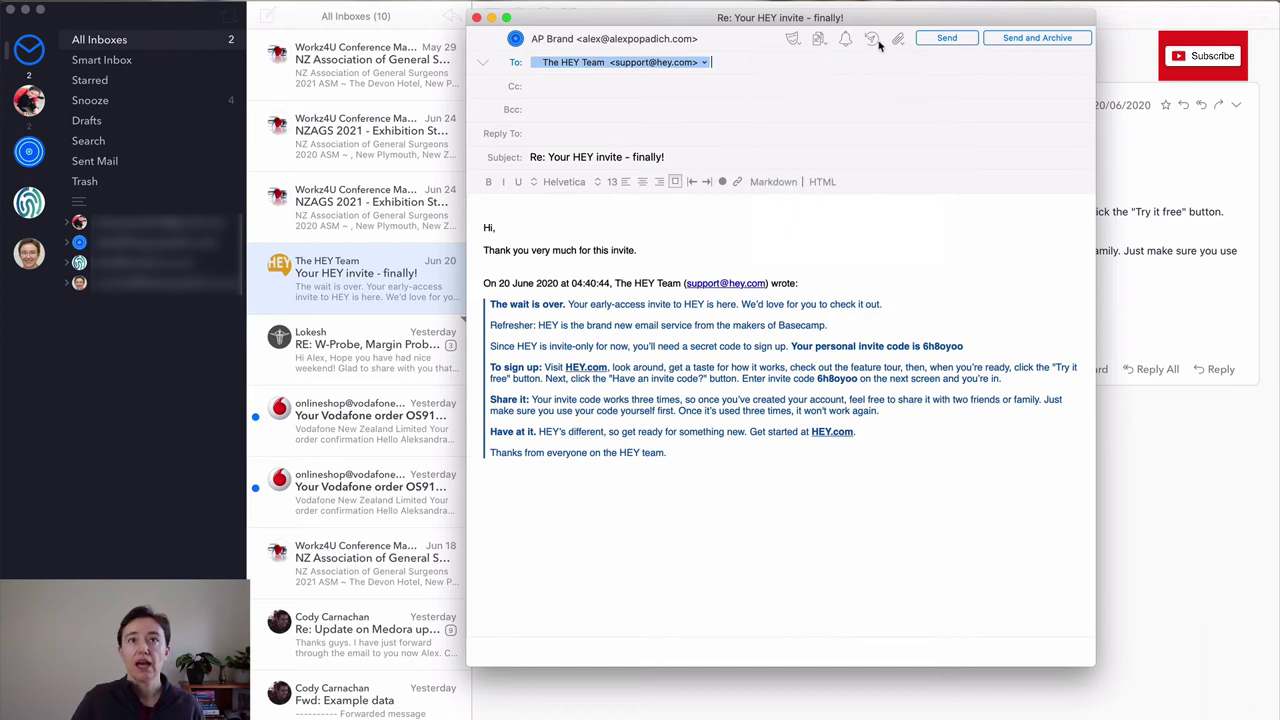
Preview the Schedule send-later calendar and the Attach/Dropbox/iCloud options, closing each
{"action": "left_click", "coordinate": [871, 39]}
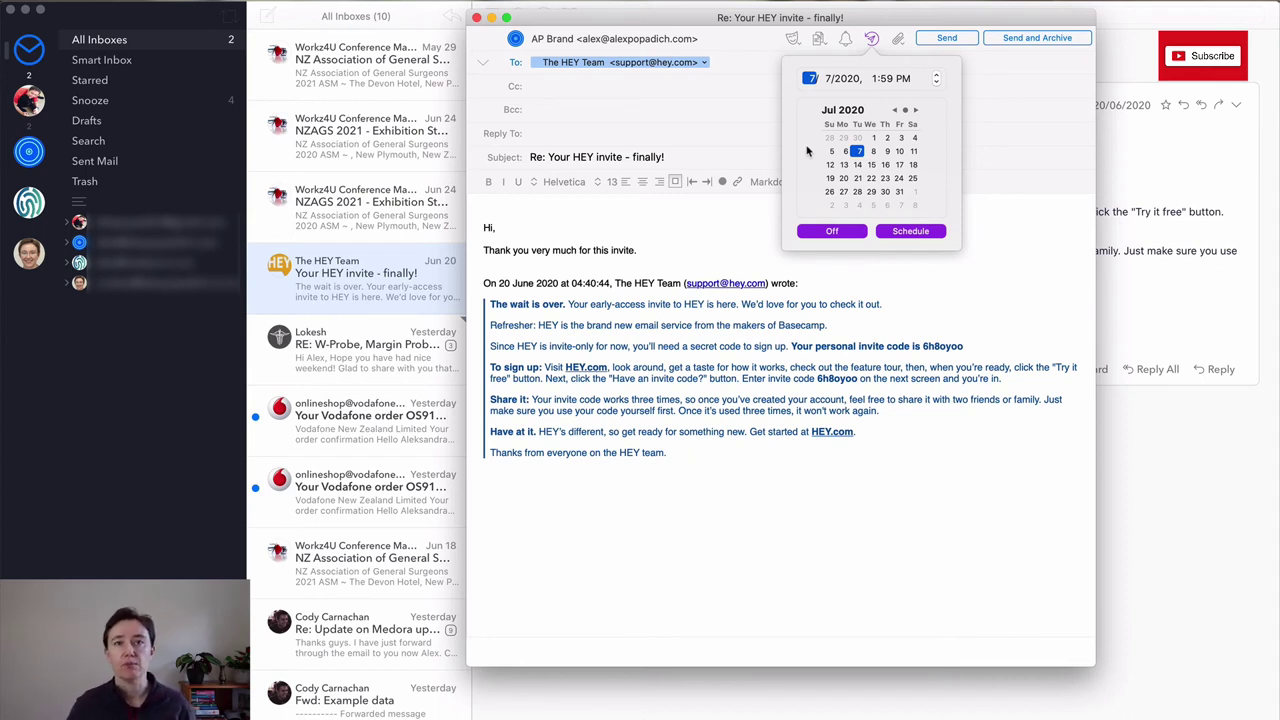
{"action": "left_click", "coordinate": [912, 279]}
{"action": "left_click", "coordinate": [897, 40]}
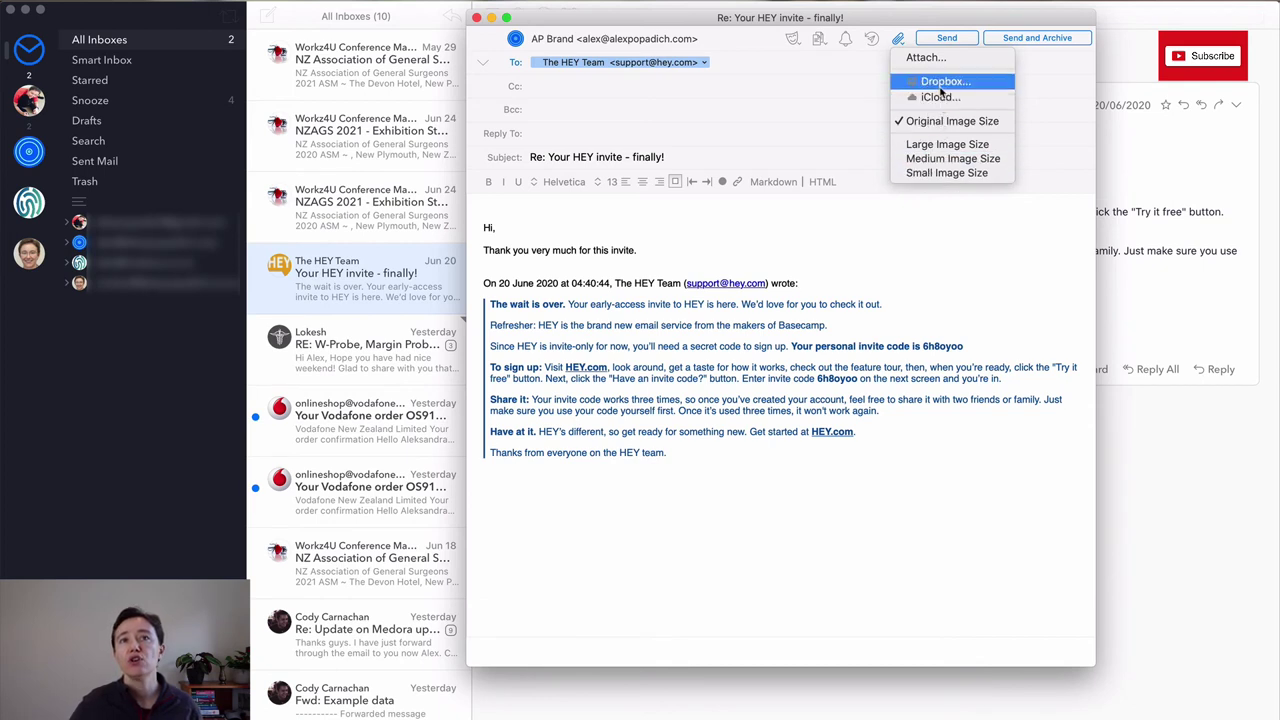
{"action": "left_click", "coordinate": [938, 262]}
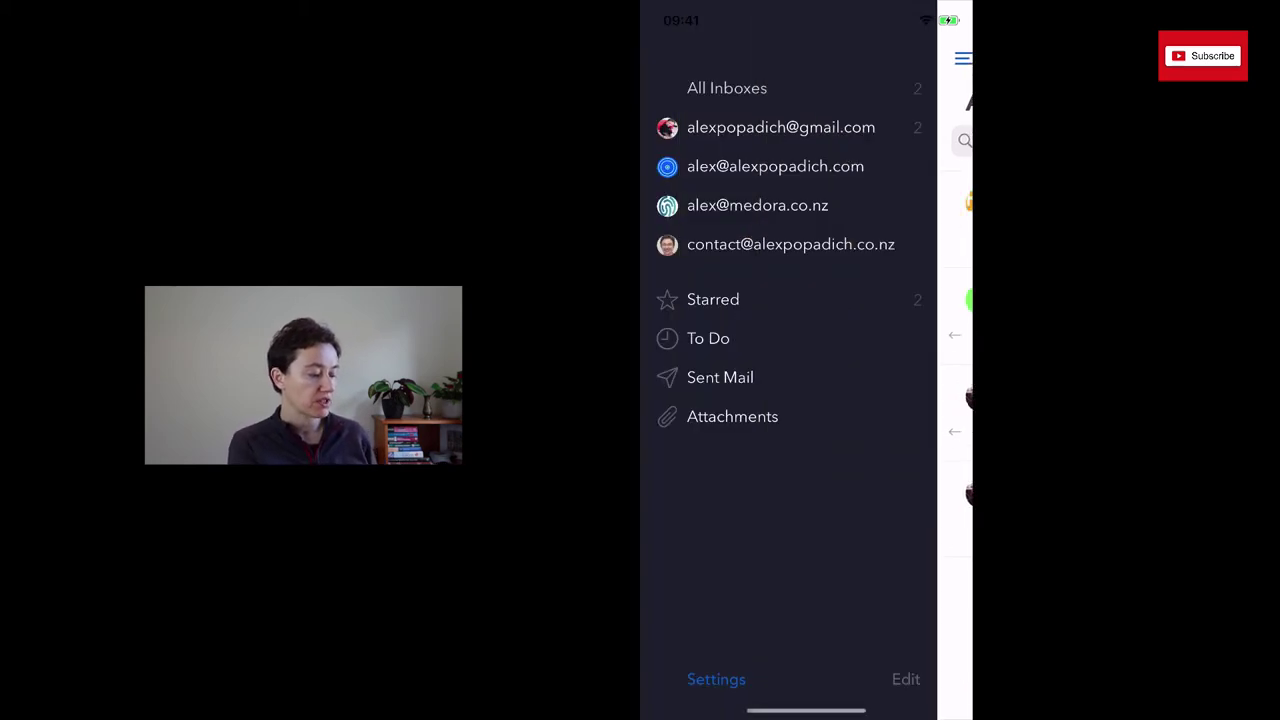
{"action": "left_click", "coordinate": [727, 88]}
{"action": "left_click", "coordinate": [666, 57]}
{"action": "left_click", "coordinate": [727, 88]}
{"action": "left_click_drag", "start_coordinate": [800, 230], "coordinate": [800, 360]}
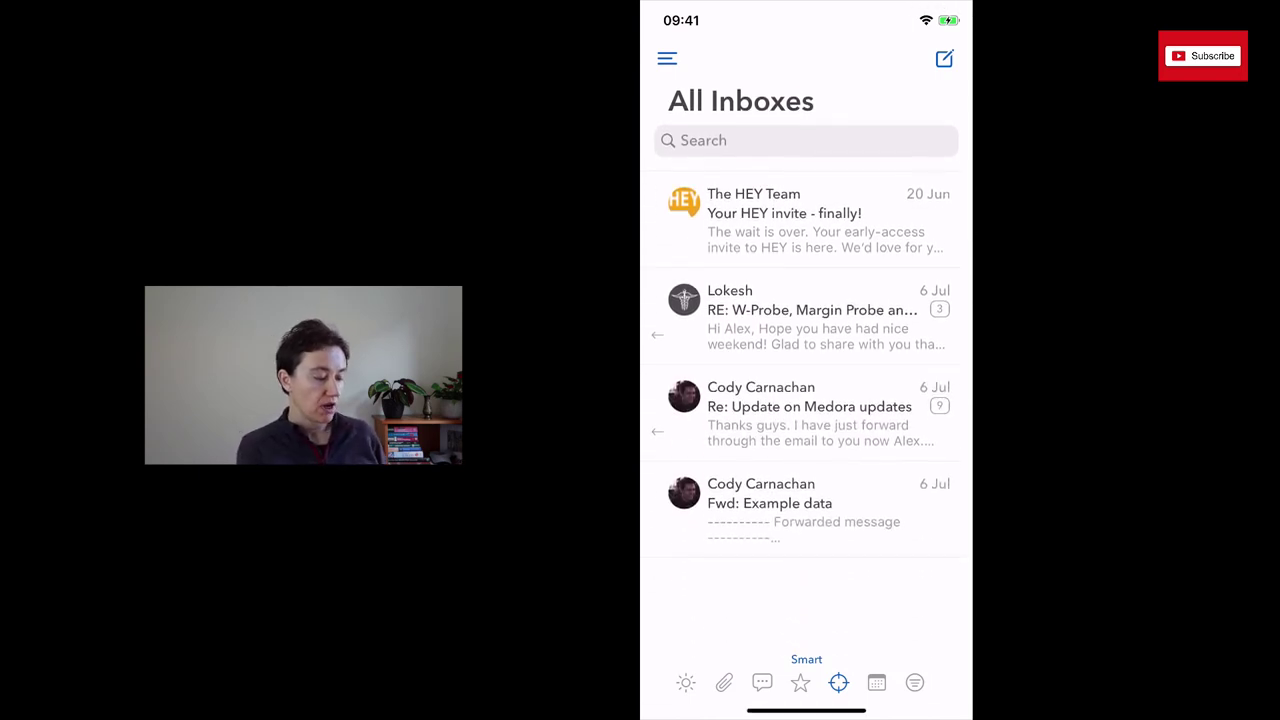
{"action": "left_click", "coordinate": [944, 58]}
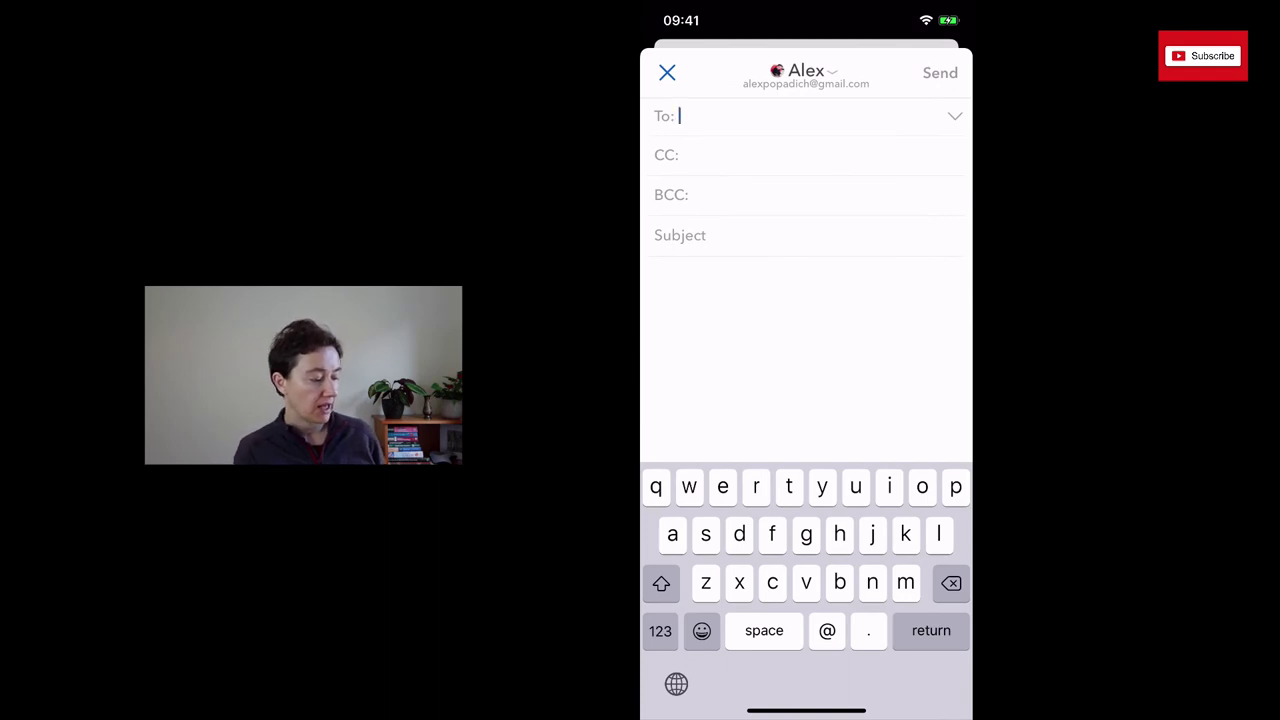
{"action": "left_click", "coordinate": [667, 72]}
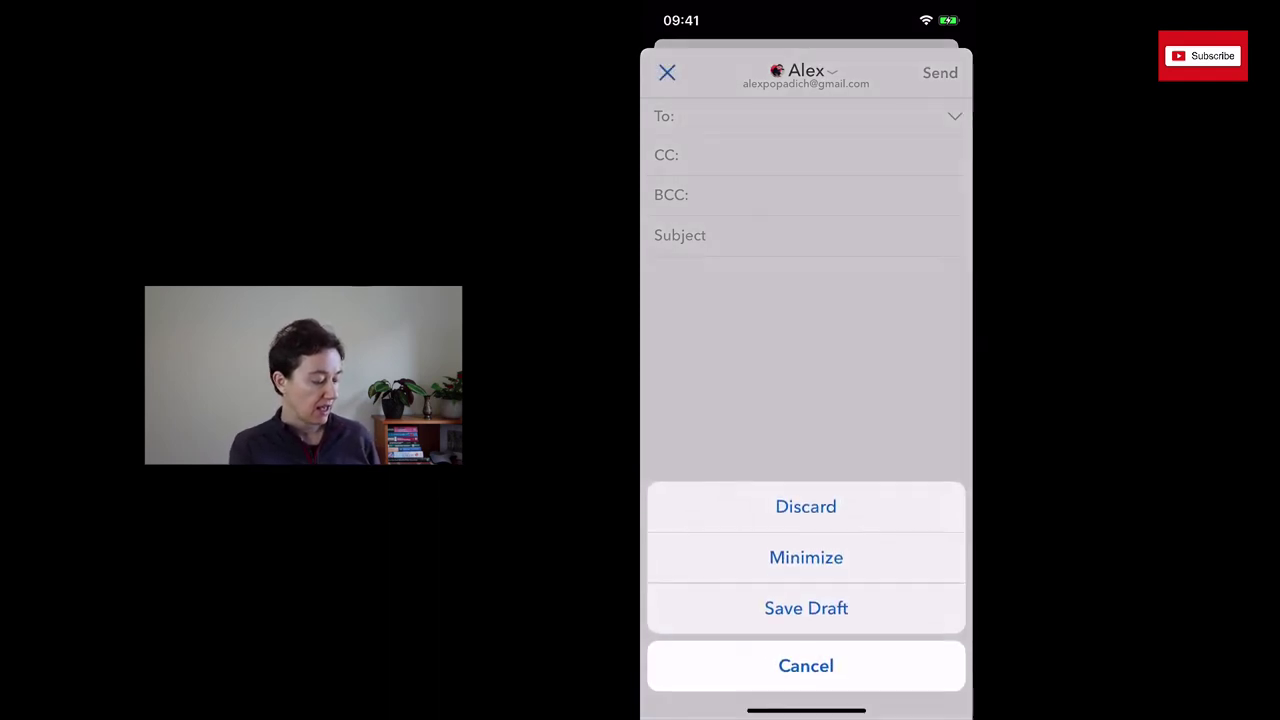
{"action": "left_click", "coordinate": [806, 505]}
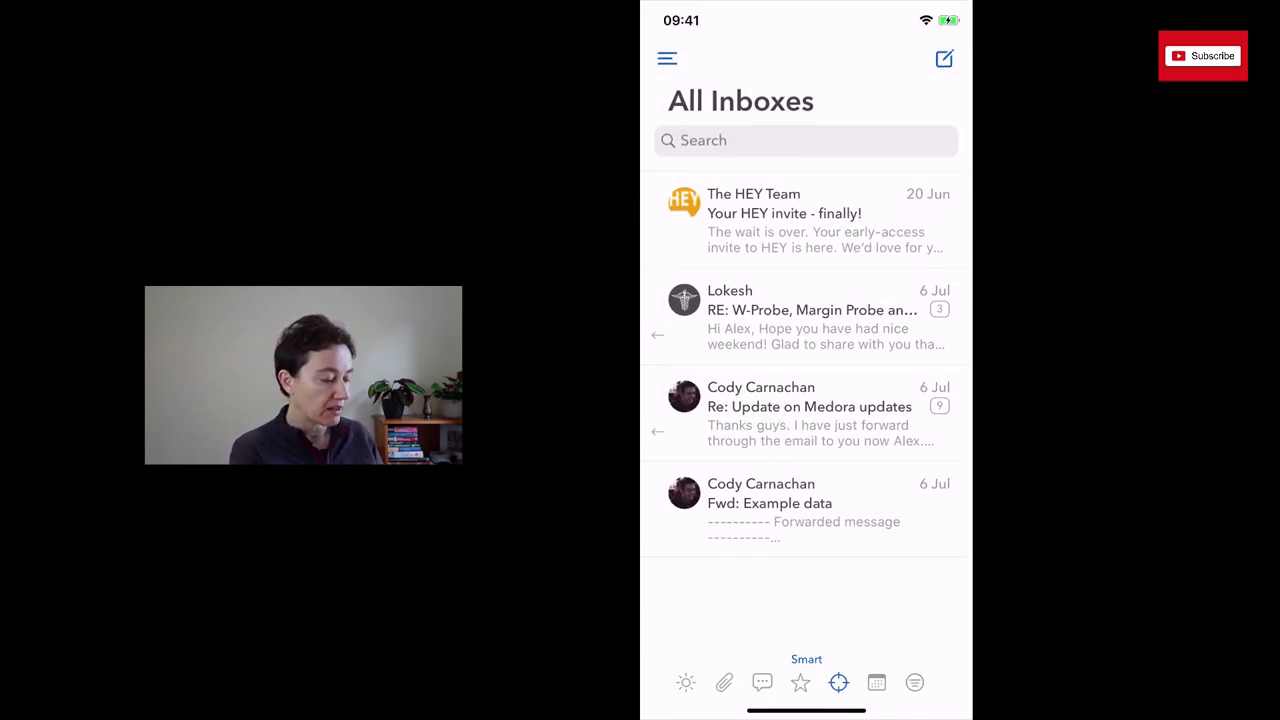
{"action": "mouse_move", "coordinate": [870, 220]}
{"action": "left_mouse_down"}
{"action": "mouse_move", "coordinate": [600, 220]}
{"action": "mouse_move", "coordinate": [870, 220]}
{"action": "left_mouse_up"}
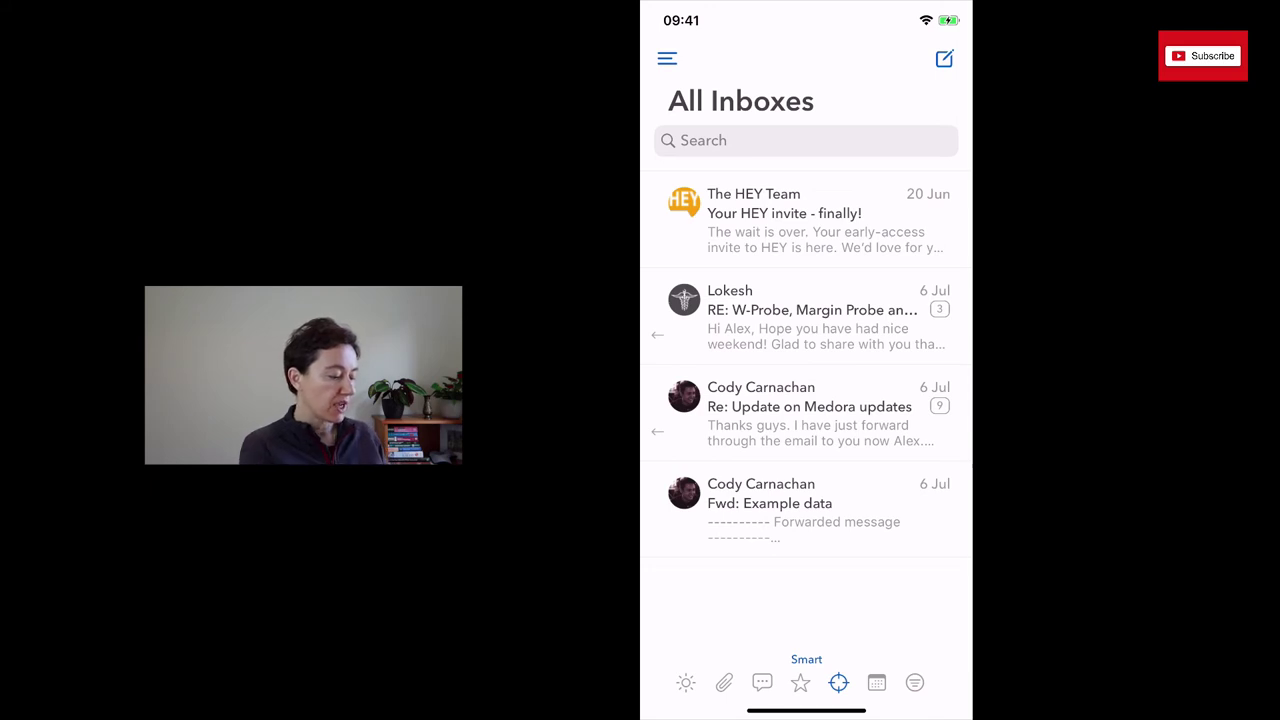
{"action": "left_click_drag", "start_coordinate": [645, 220], "coordinate": [910, 220]}
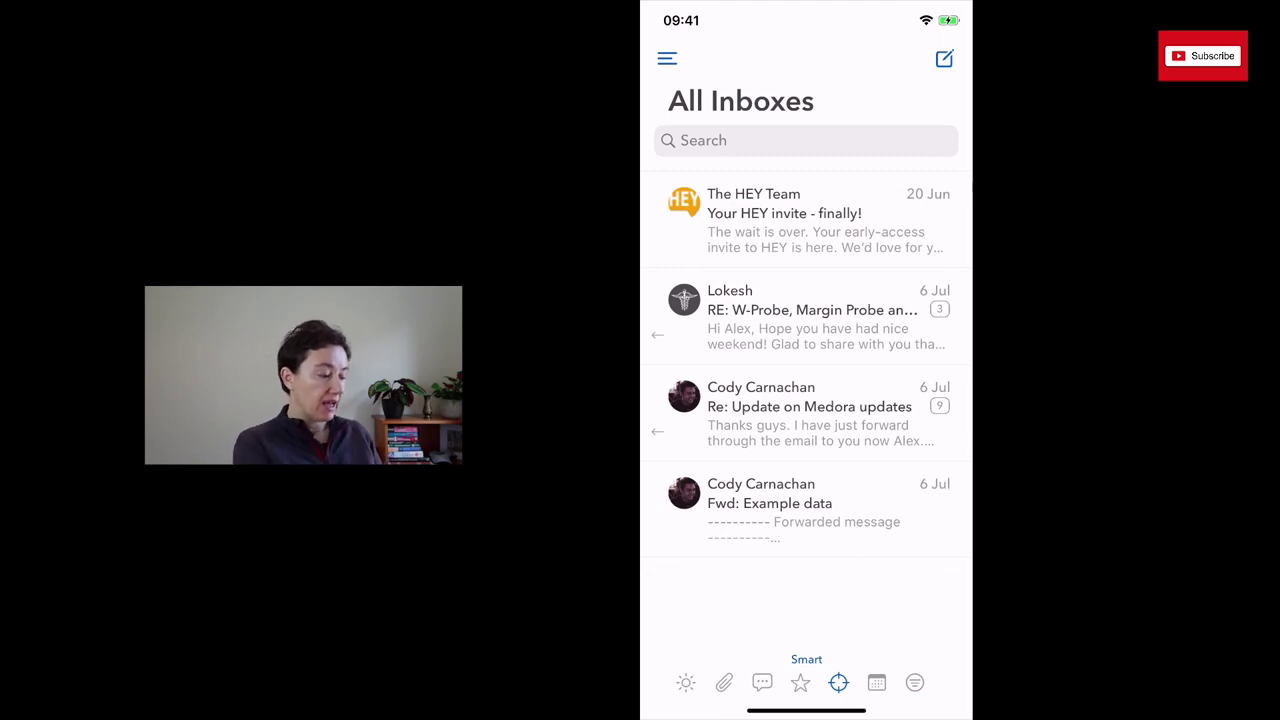
Go to the app settings and try Privacy Mode, cancelling so it stays off
{"action": "left_click", "coordinate": [667, 58]}
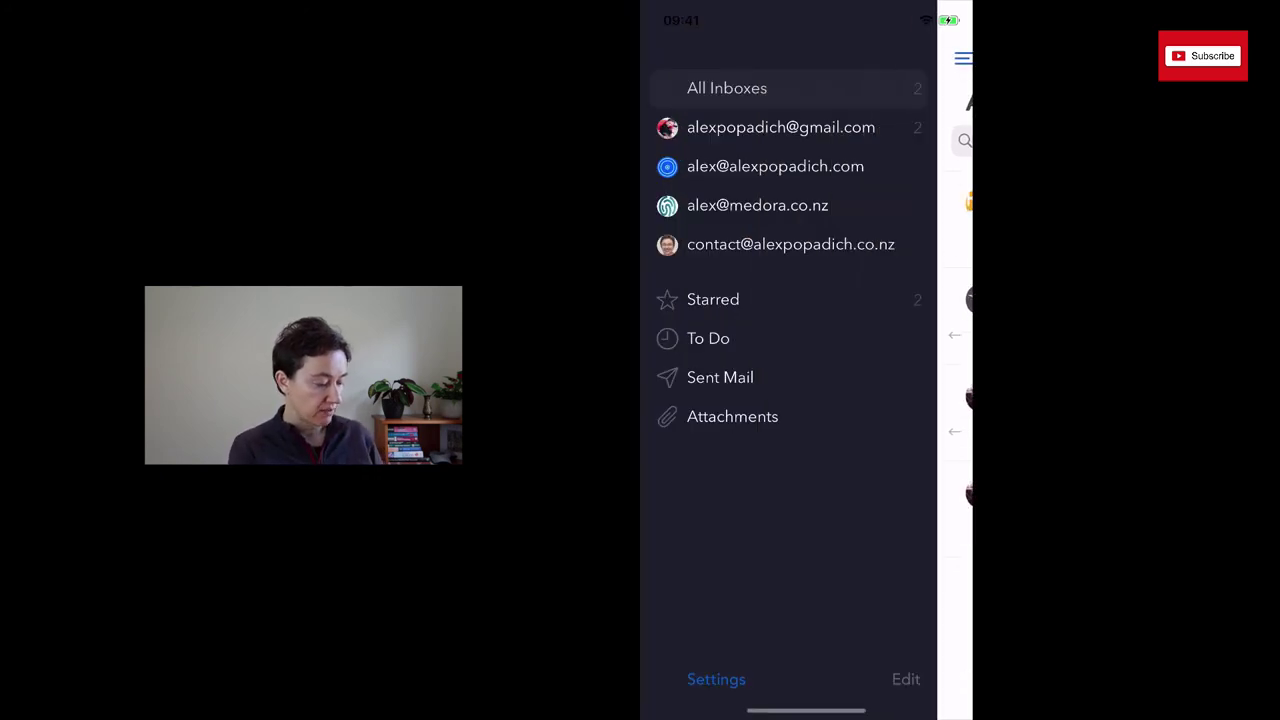
{"action": "left_click", "coordinate": [714, 680]}
{"action": "scroll", "coordinate": [806, 400], "scroll_direction": "down", "scroll_amount": 4}
{"action": "scroll", "coordinate": [806, 400], "scroll_direction": "down", "scroll_amount": 2}
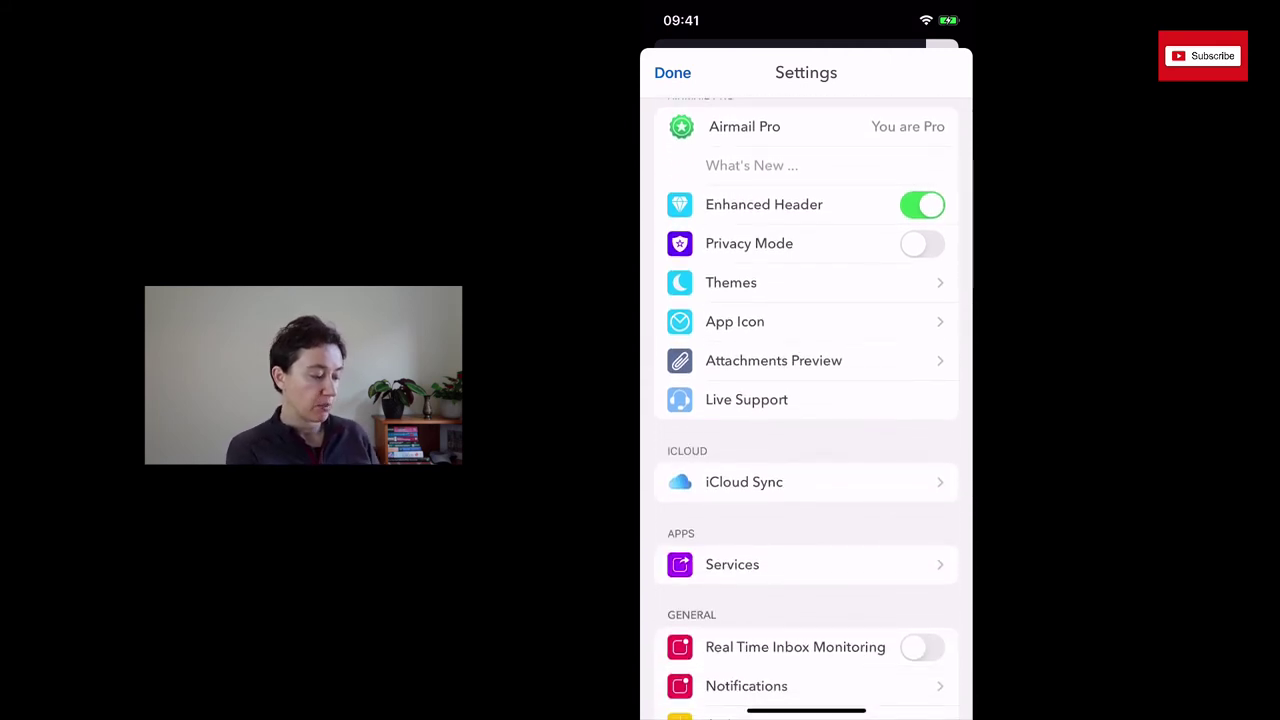
{"action": "left_click", "coordinate": [921, 243]}
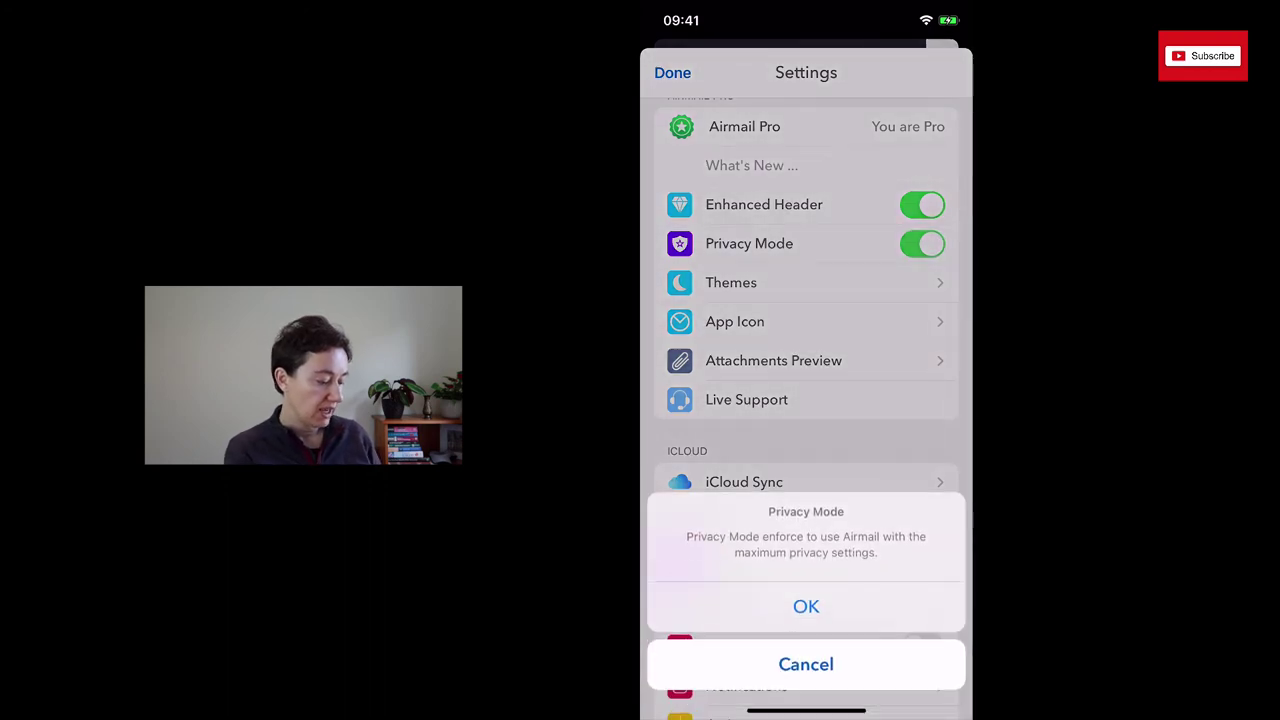
{"action": "left_click", "coordinate": [806, 664]}
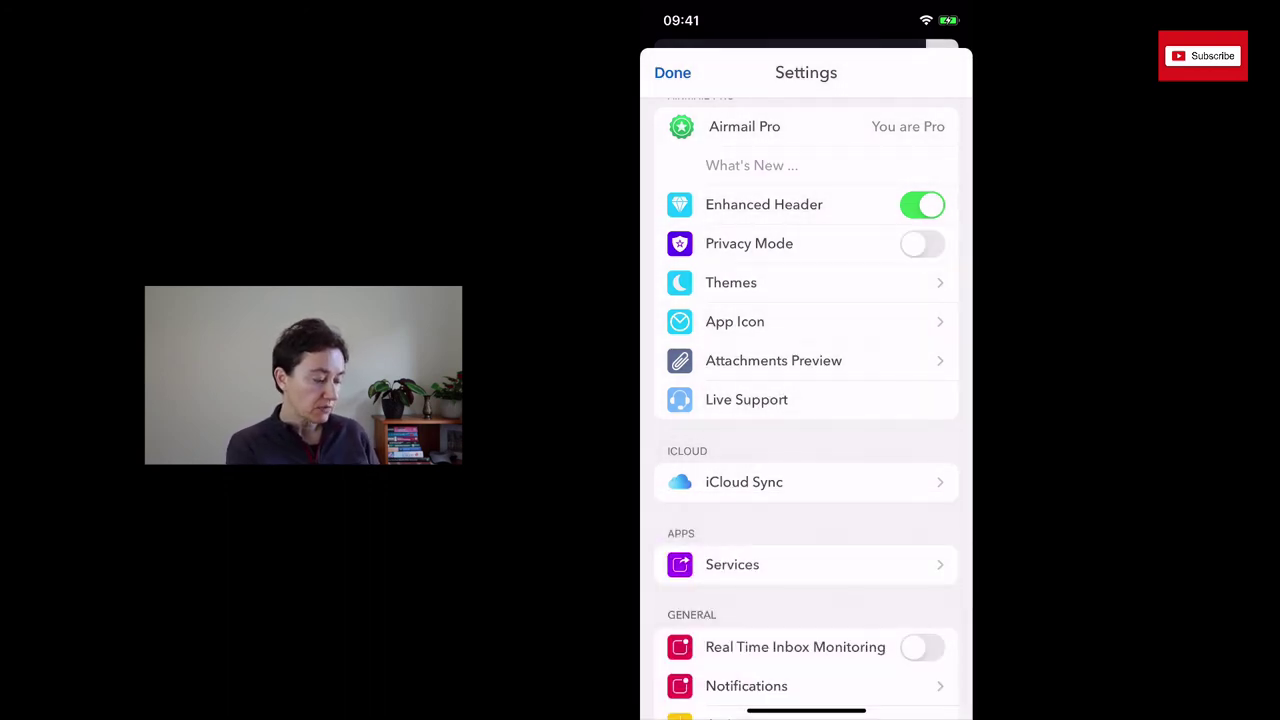
Browse the Themes and Swipes settings pages, returning to the main settings list
{"action": "left_click", "coordinate": [731, 282]}
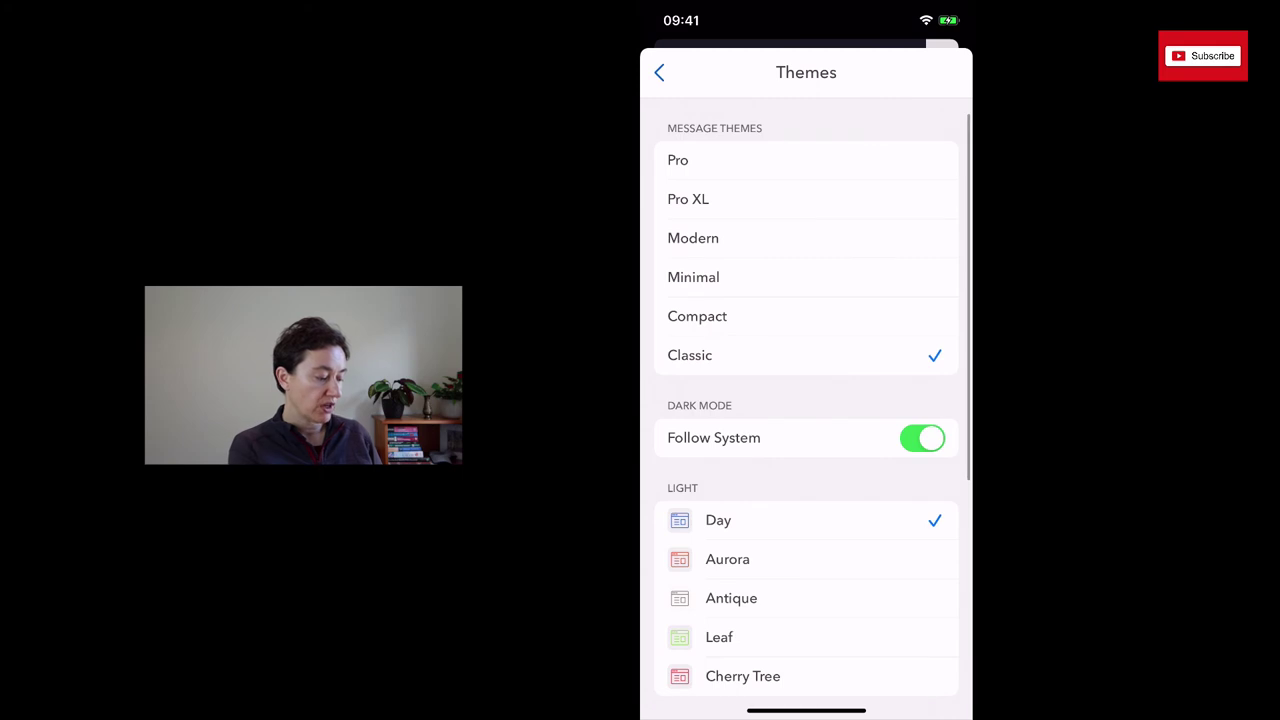
{"action": "left_click", "coordinate": [659, 72]}
{"action": "scroll", "coordinate": [806, 400], "scroll_direction": "down", "scroll_amount": 6}
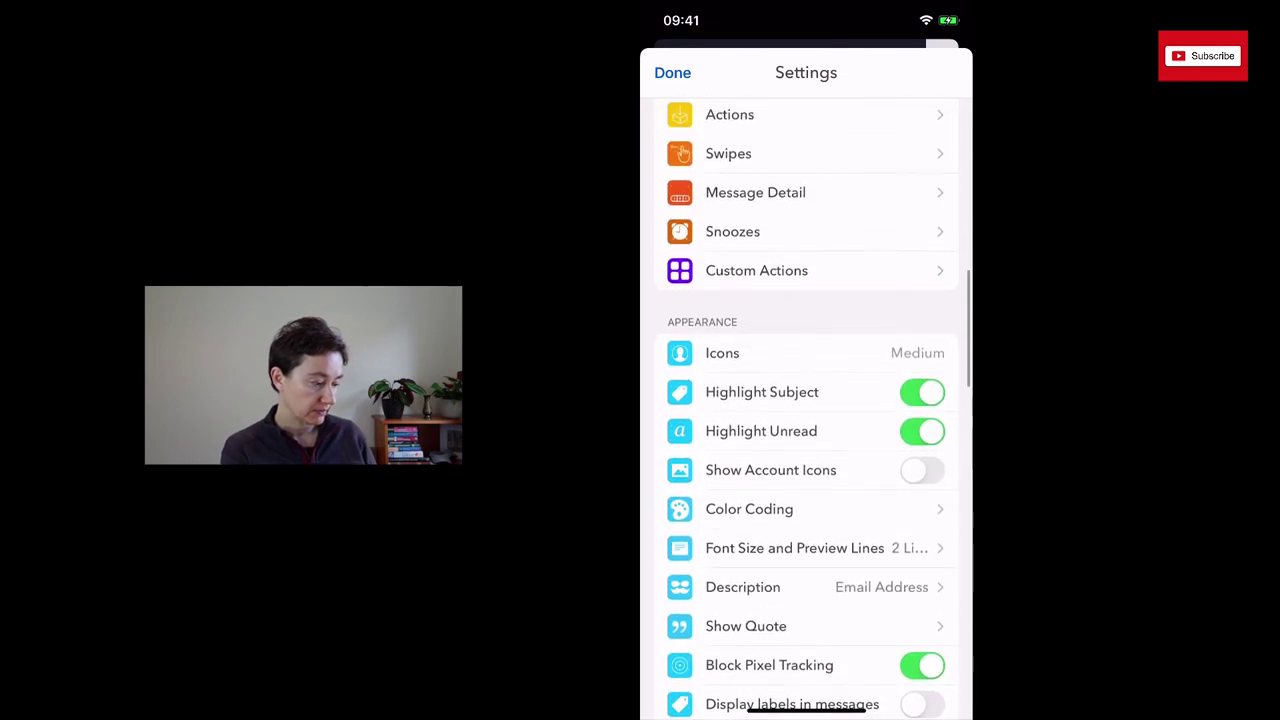
{"action": "scroll", "coordinate": [806, 400], "scroll_direction": "up", "scroll_amount": 1}
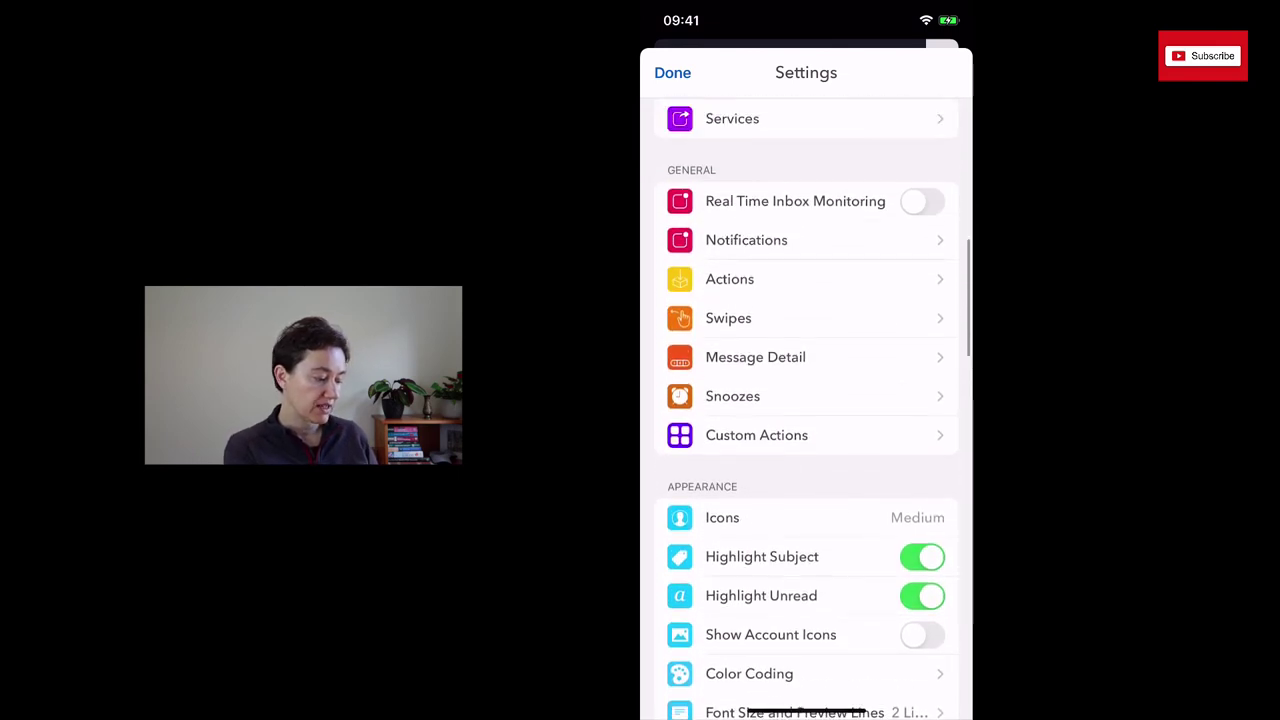
{"action": "left_click", "coordinate": [728, 318]}
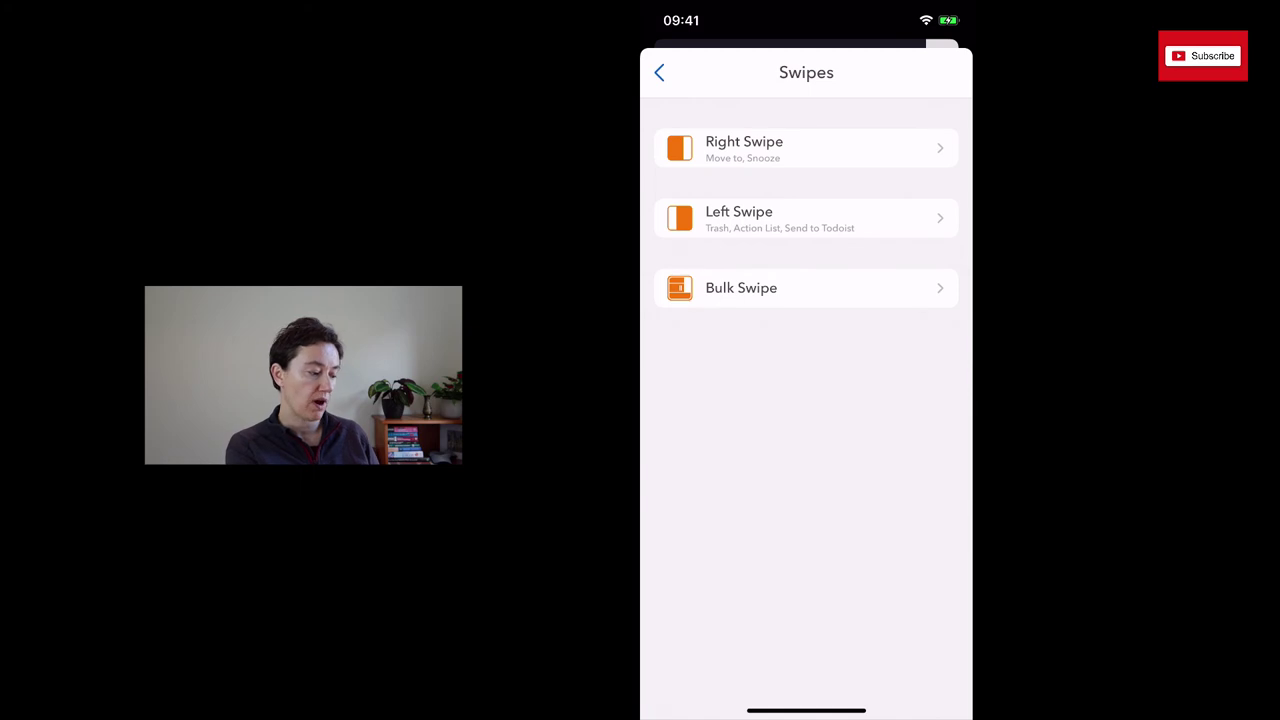
{"action": "left_click", "coordinate": [659, 72]}
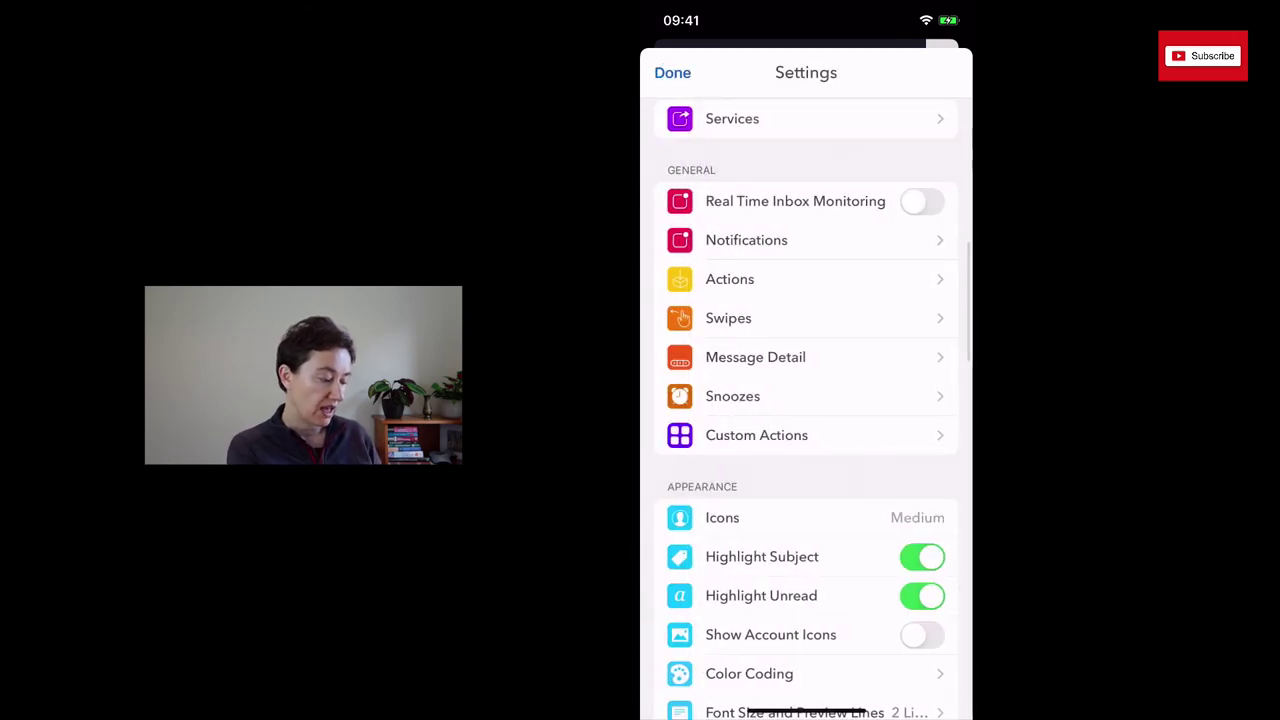
Scroll the Actions list down to Send to Todoist and Send to PDF Expert 5
{"action": "left_click", "coordinate": [729, 279]}
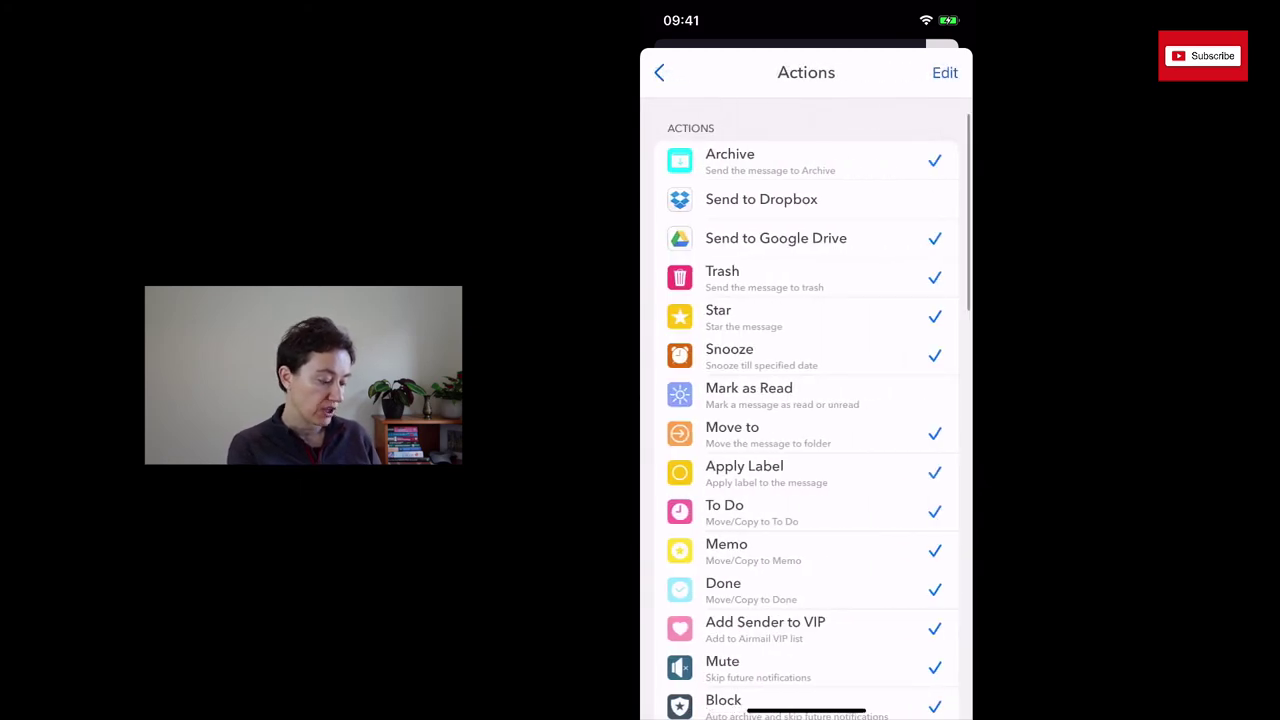
{"action": "scroll", "coordinate": [806, 400], "scroll_direction": "down", "scroll_amount": 5}
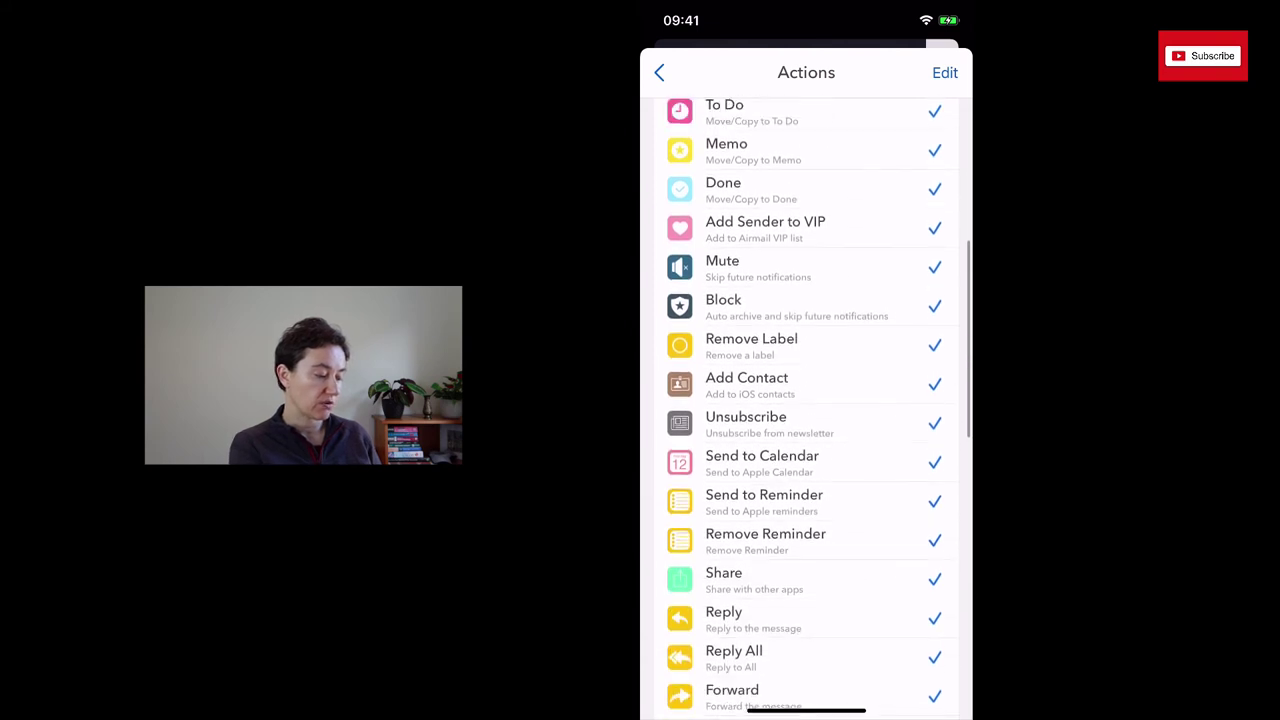
{"action": "scroll", "coordinate": [806, 400], "scroll_direction": "up", "scroll_amount": 5}
{"action": "scroll", "coordinate": [806, 400], "scroll_direction": "down", "scroll_amount": 10}
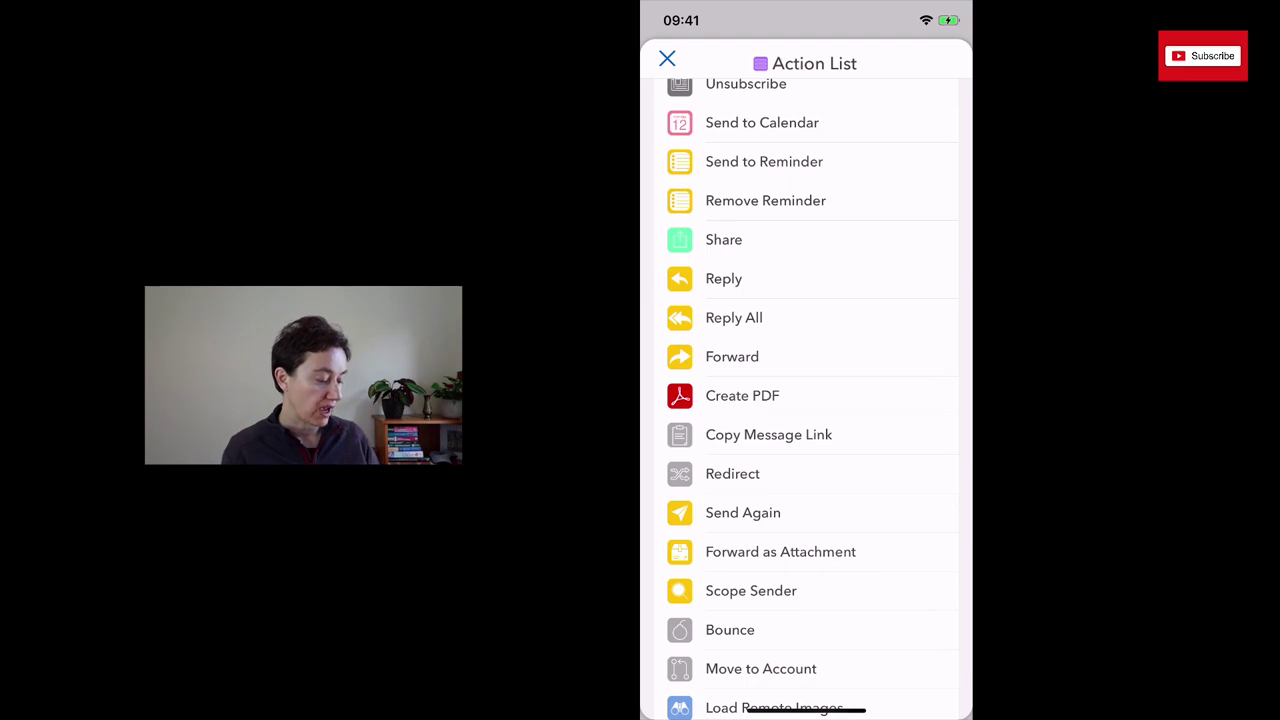
{"action": "scroll", "coordinate": [812, 400], "scroll_direction": "down", "scroll_amount": 5}
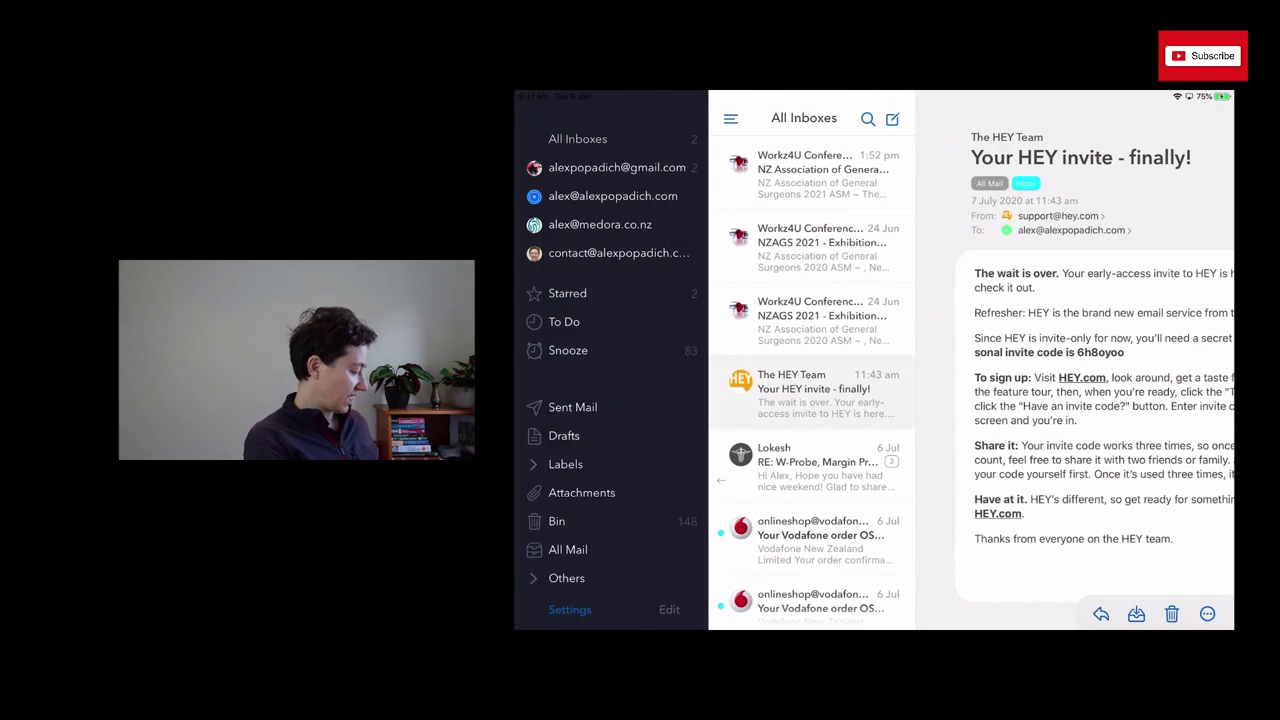
Show the iPad Settings sheet listing the four accounts, Add Account and Airmail Pro options
{"action": "scroll", "coordinate": [610, 360], "scroll_direction": "down", "scroll_amount": 2}
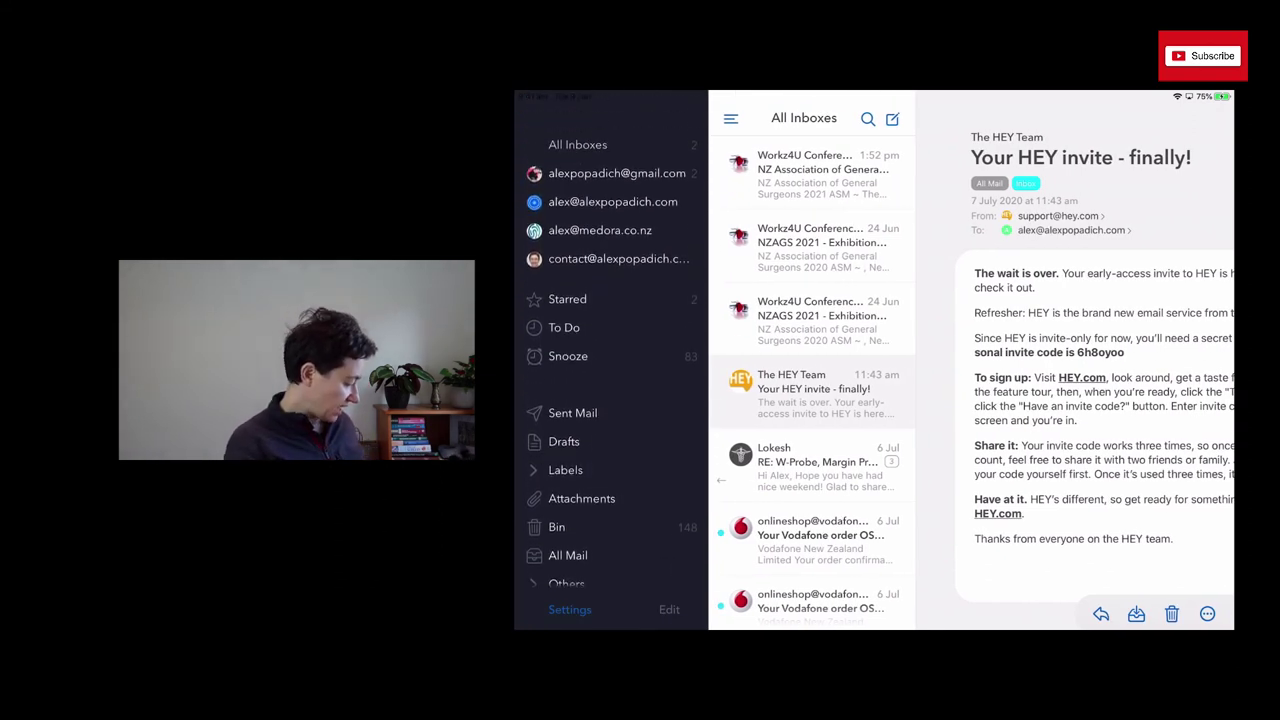
{"action": "left_click", "coordinate": [570, 609]}
{"action": "scroll", "coordinate": [874, 380], "scroll_direction": "down", "scroll_amount": 5}
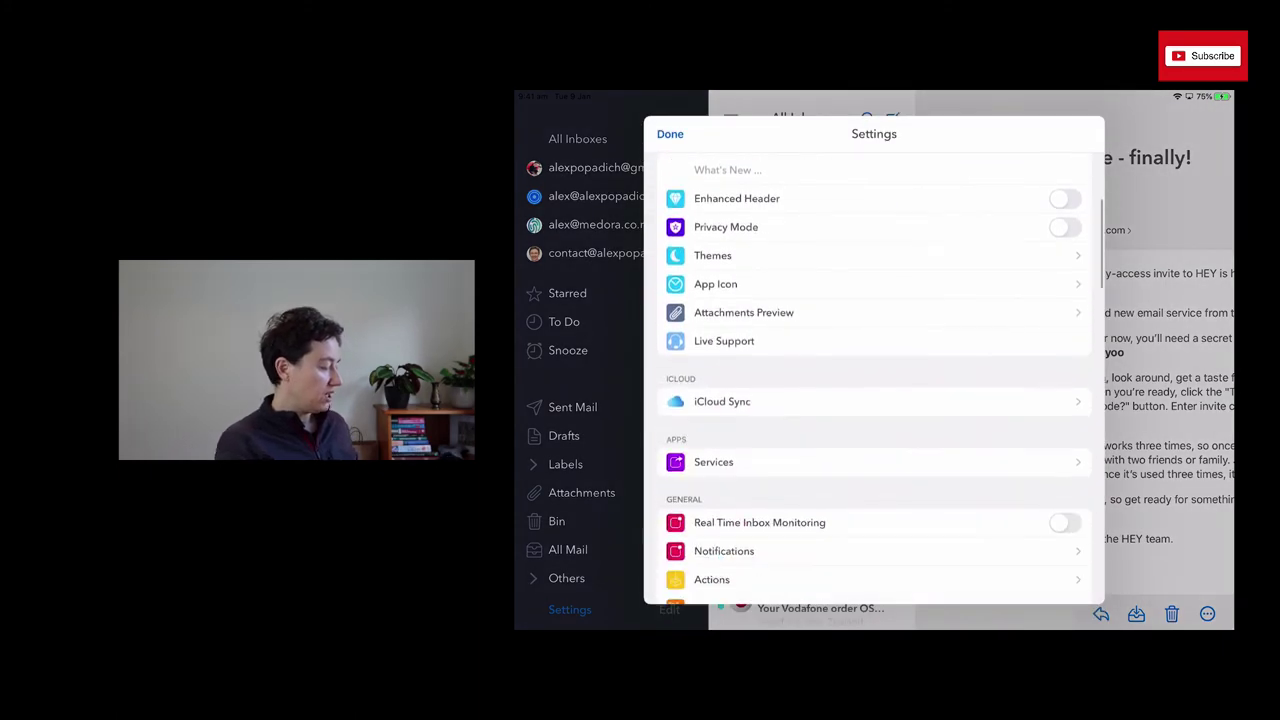
{"action": "scroll", "coordinate": [874, 380], "scroll_direction": "down", "scroll_amount": 10}
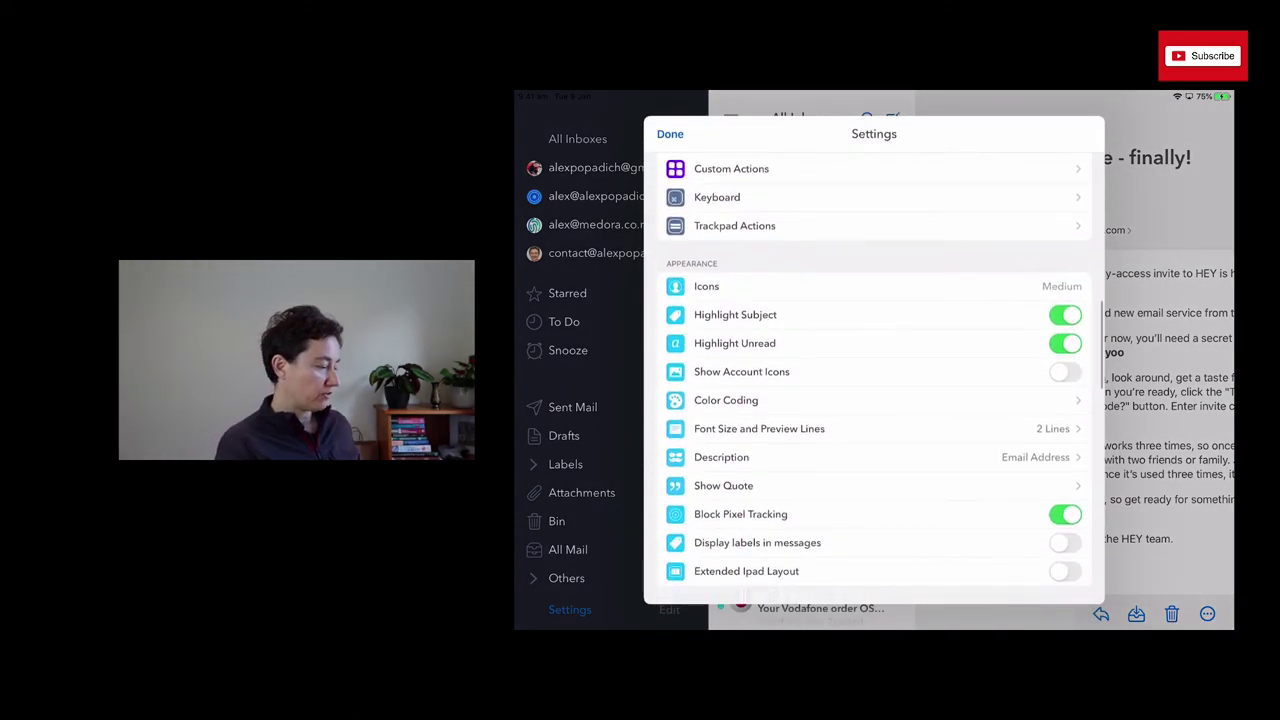
{"action": "left_click", "coordinate": [670, 133]}
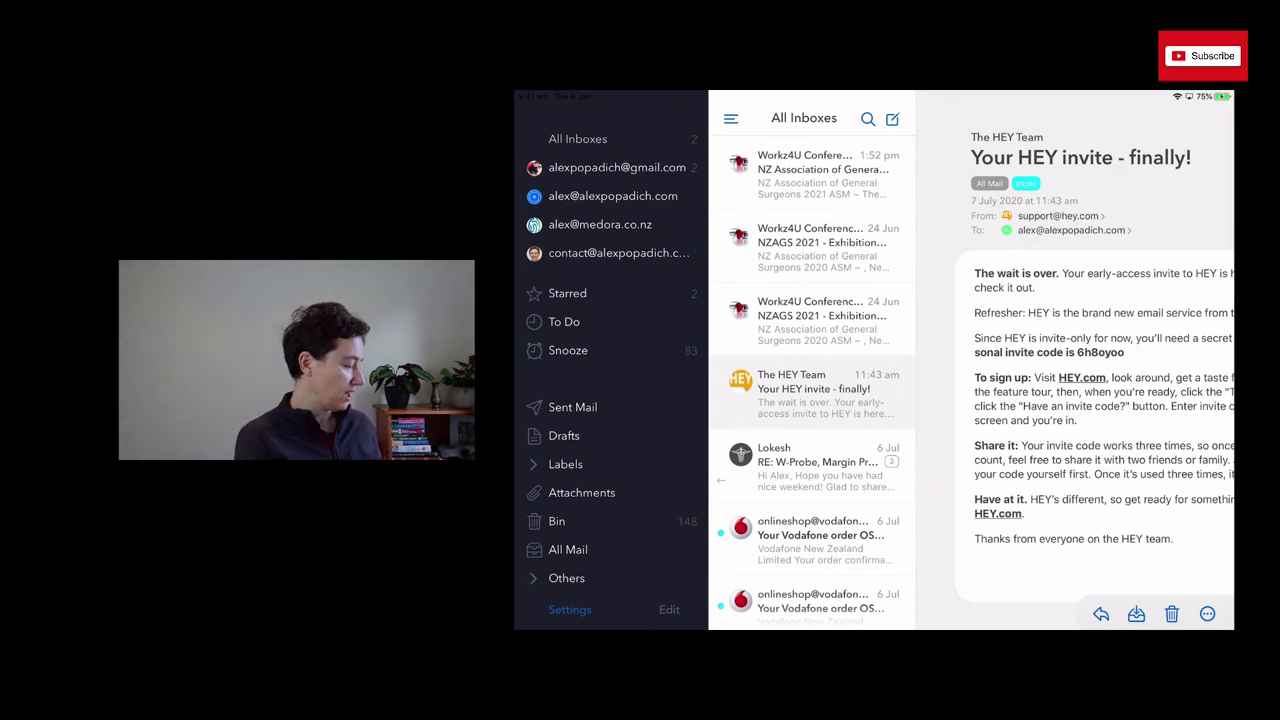
{"action": "left_click", "coordinate": [569, 609]}
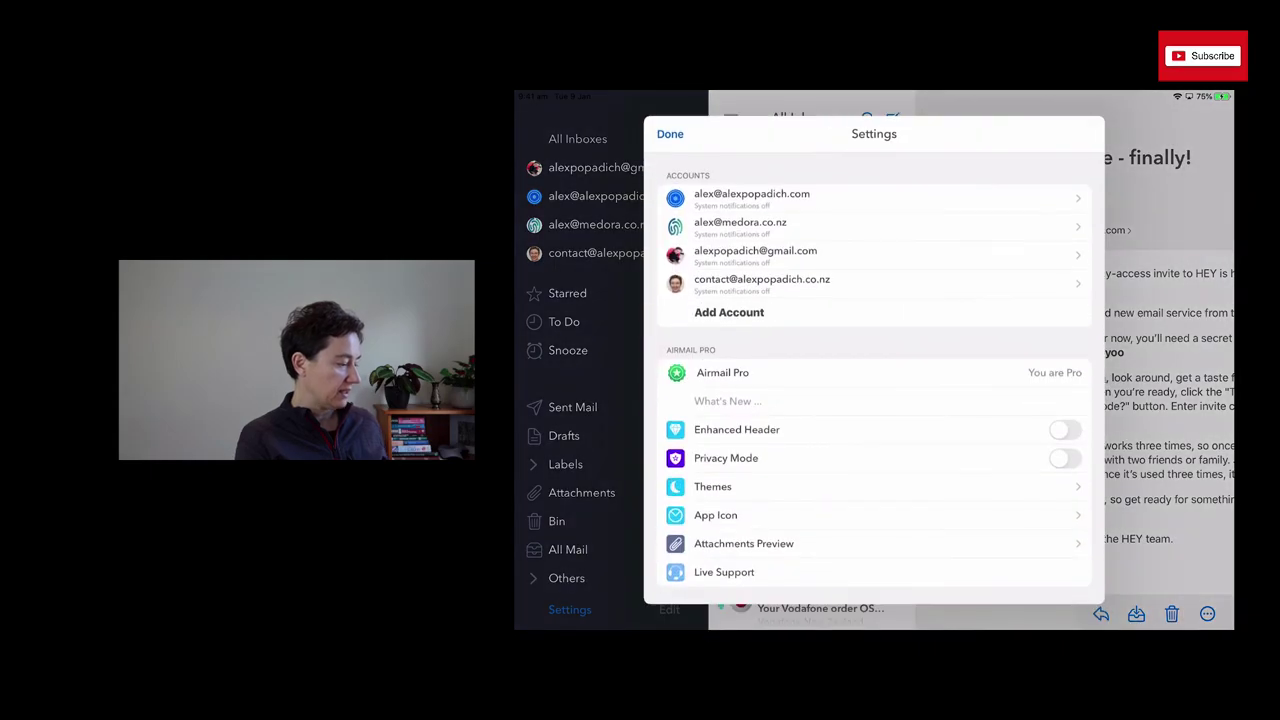